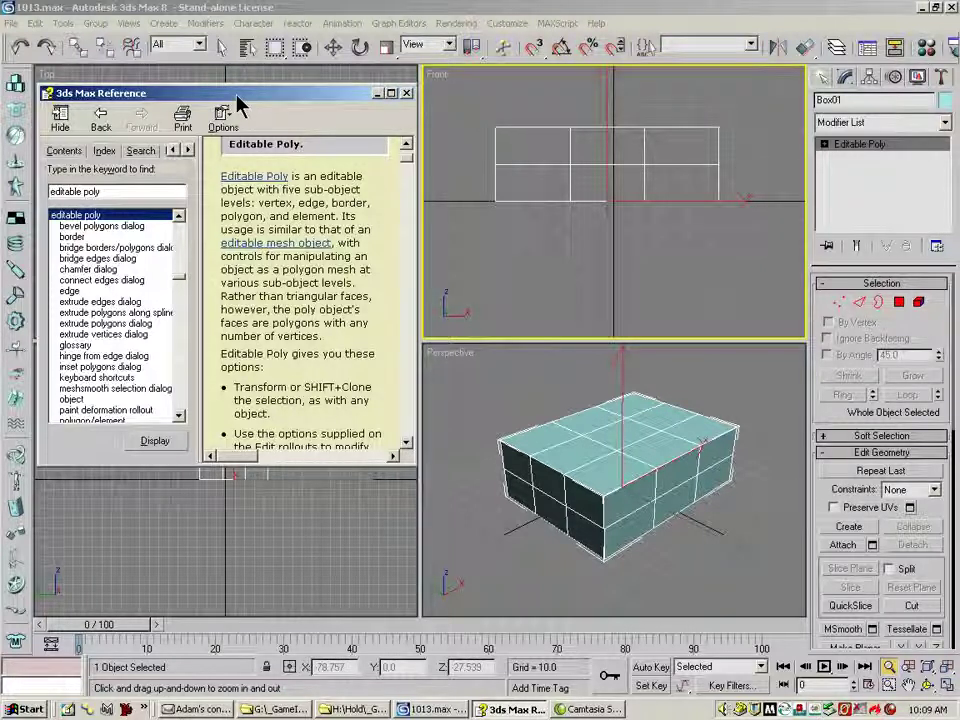
left_click(597, 23)
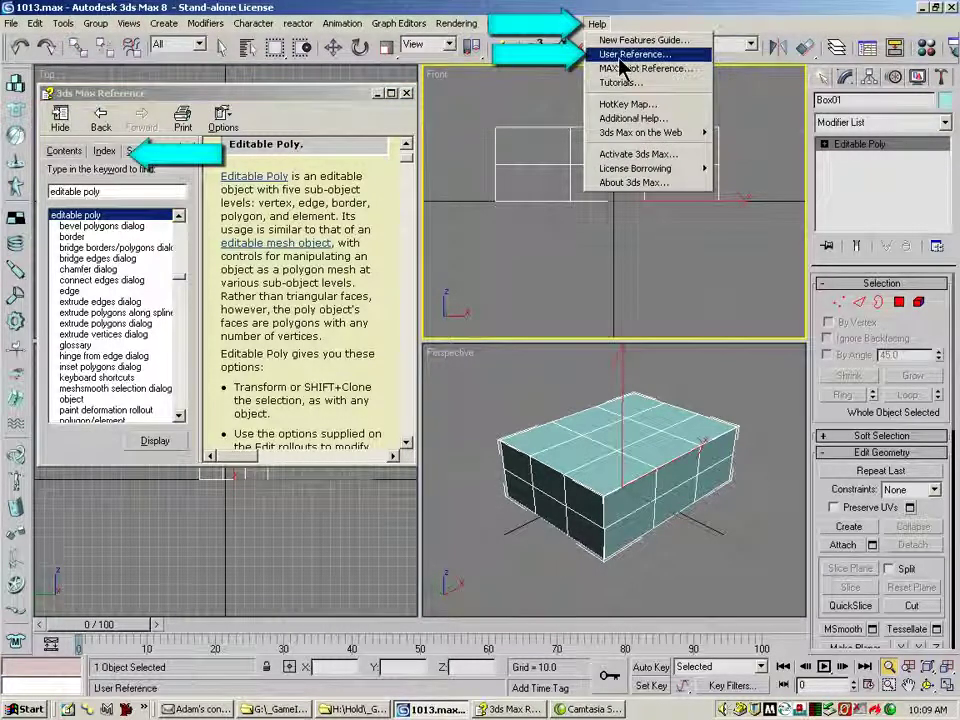
left_click(300, 15)
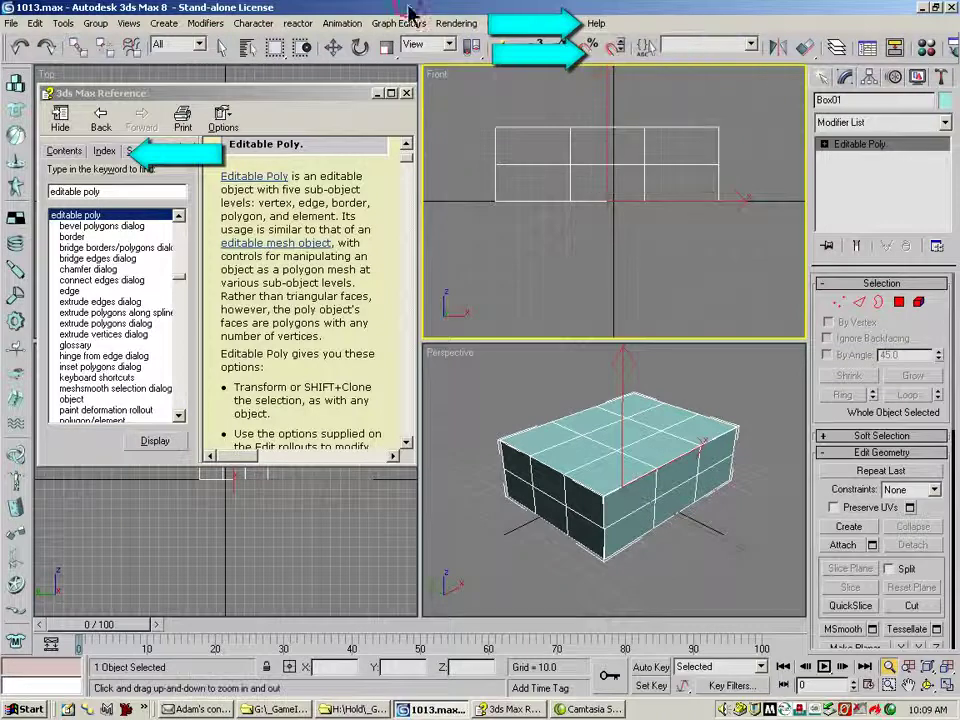
left_click(103, 152)
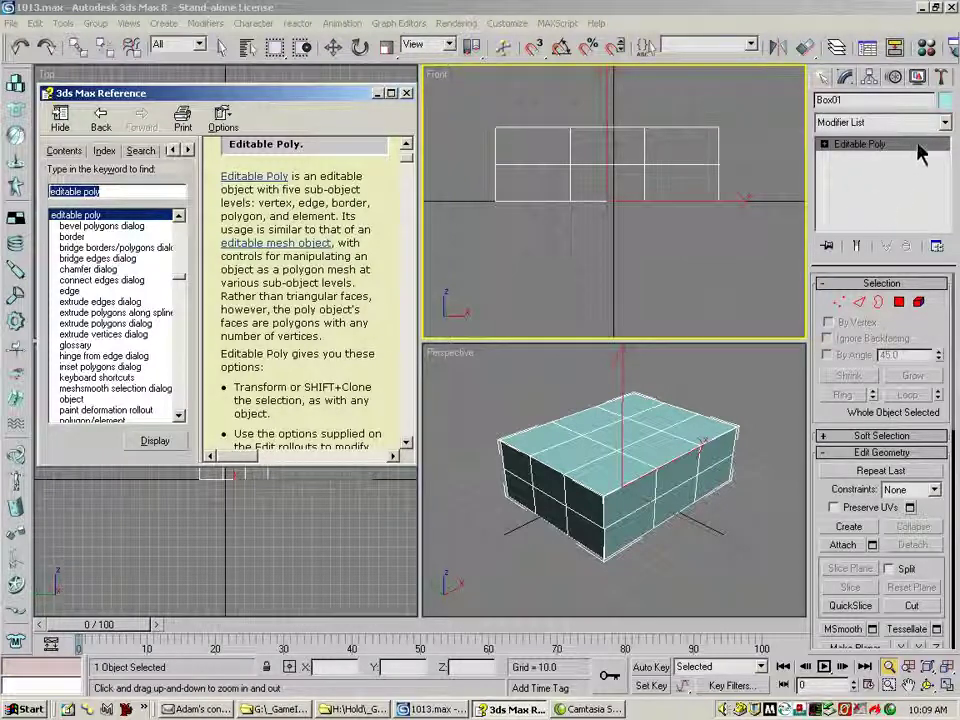
Convert Box01 to Editable Poly from the modifier stack, then view Convert To in the quad menu
right_click(850, 146)
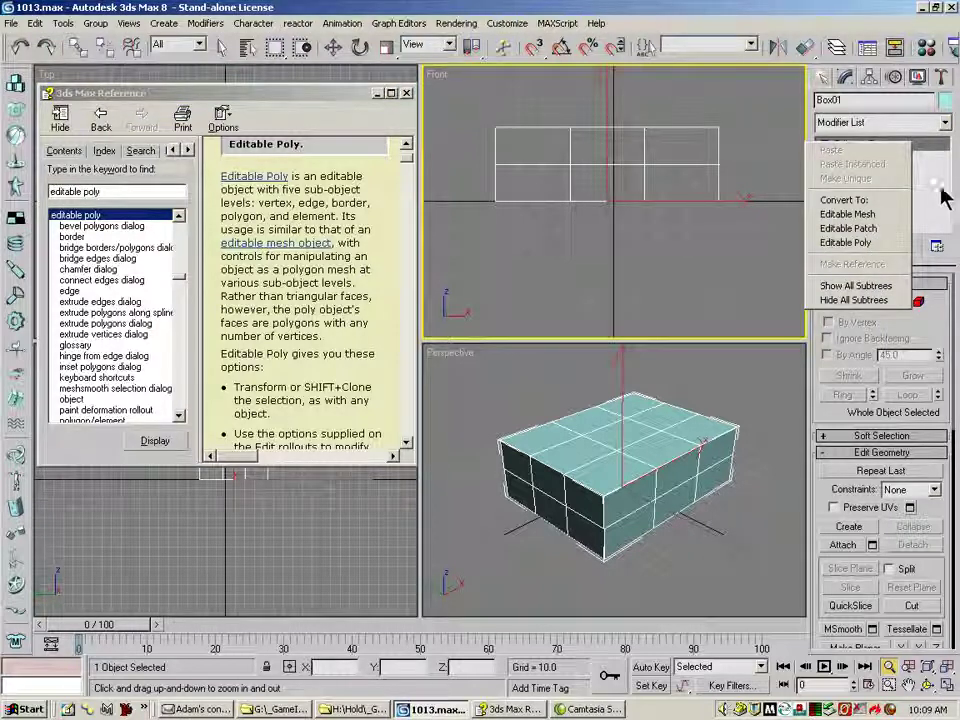
left_click(880, 242)
right_click(655, 432)
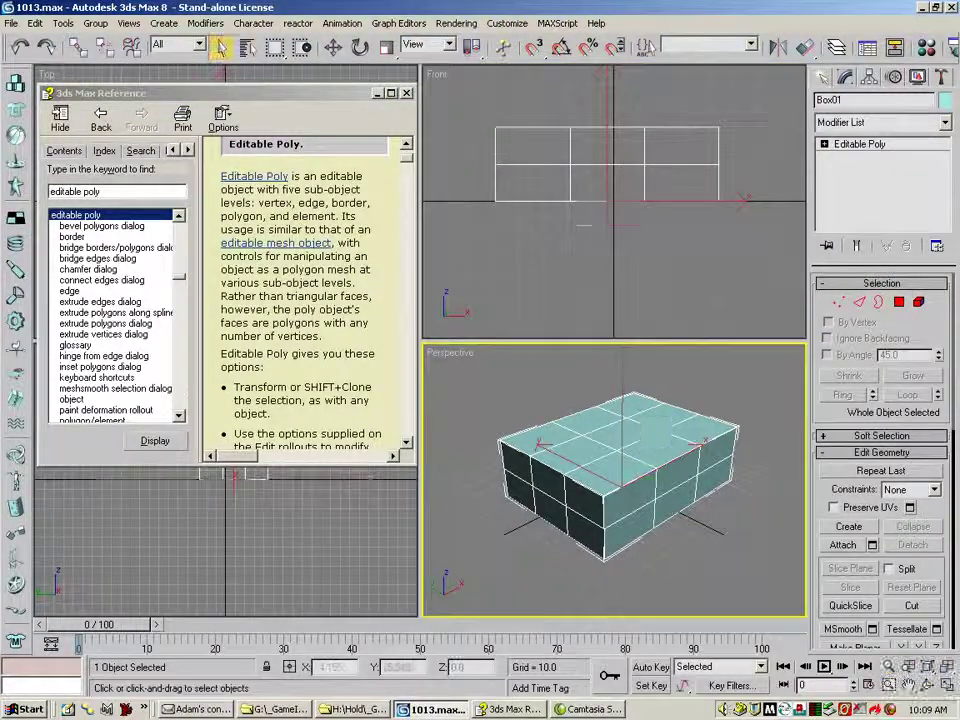
right_click(653, 429)
mouse_move(700, 568)
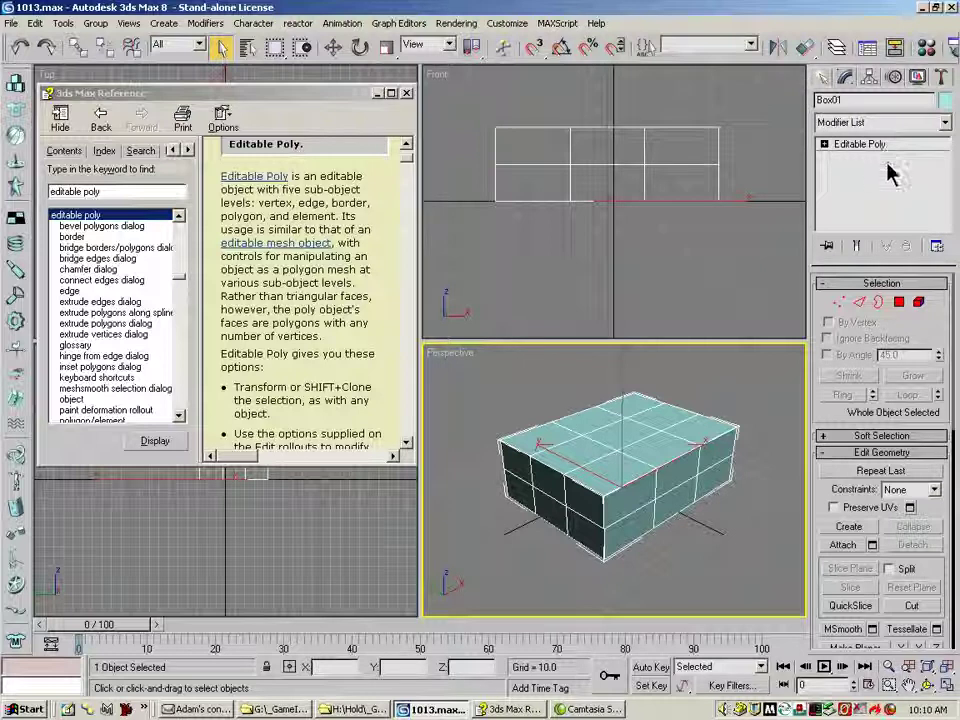
At Polygon level, select various top faces of the box, ending on polygon 11 right of centre
left_click(899, 302)
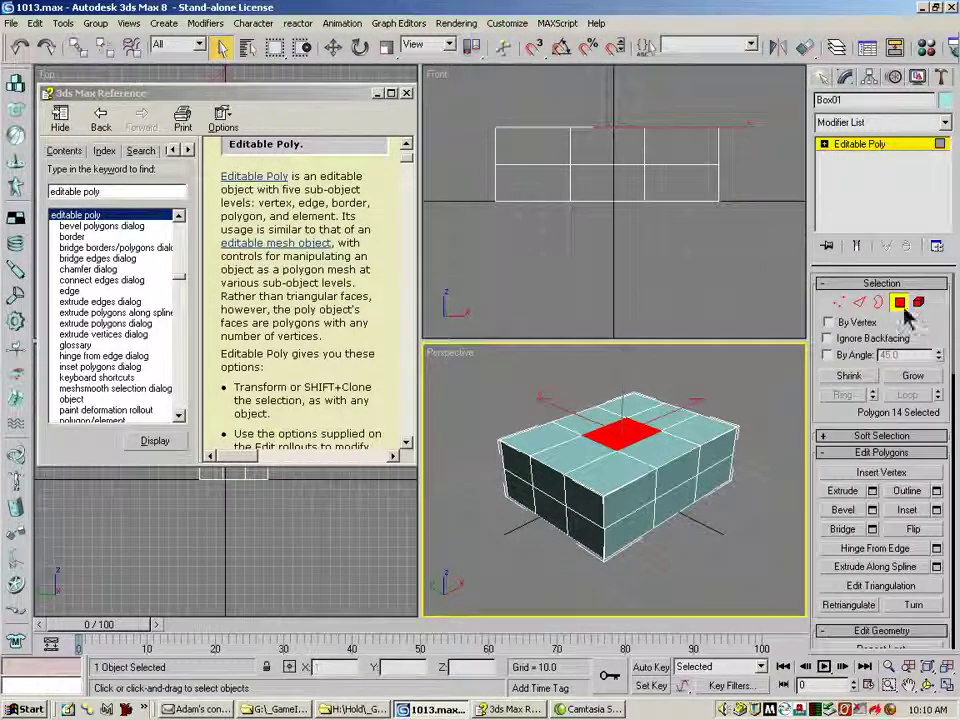
left_click(686, 436)
left_click(658, 448)
left_click(596, 468)
left_click(648, 445)
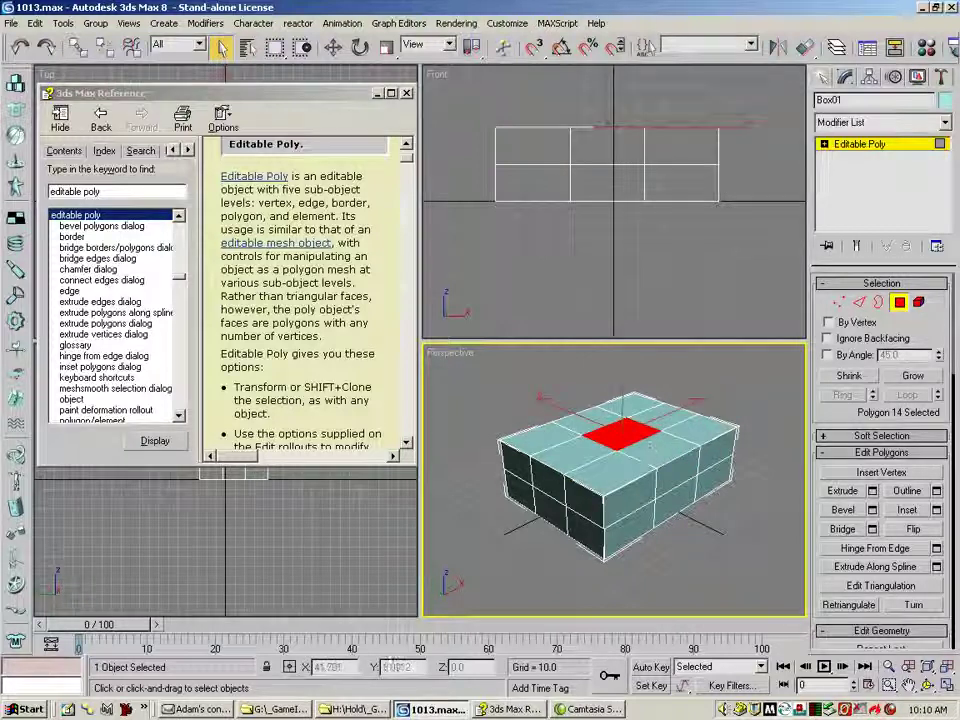
left_click(660, 450)
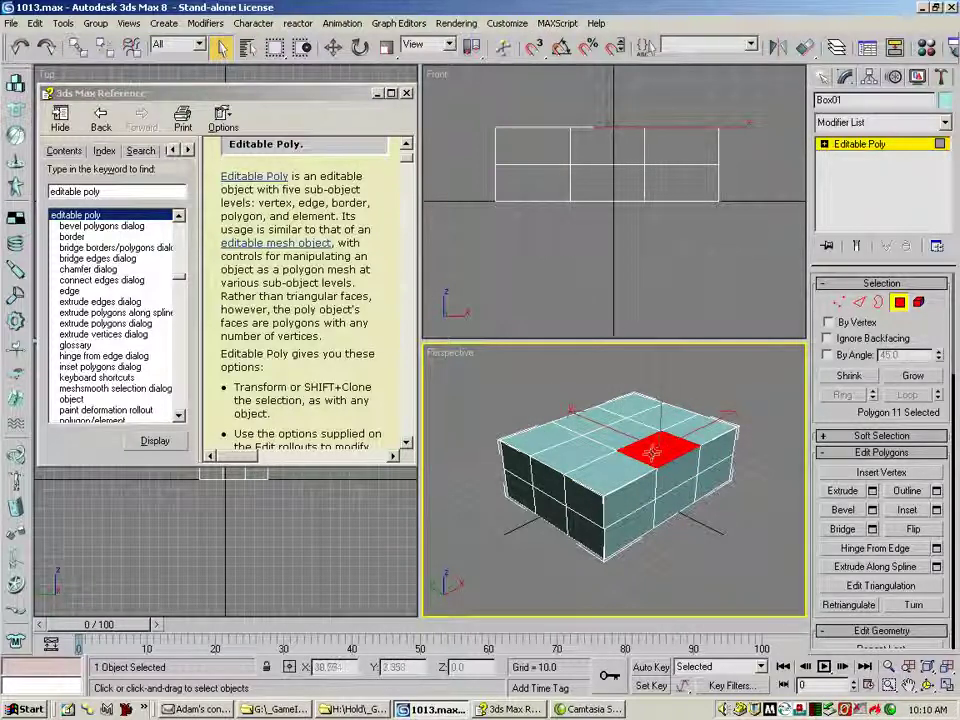
left_click(545, 438)
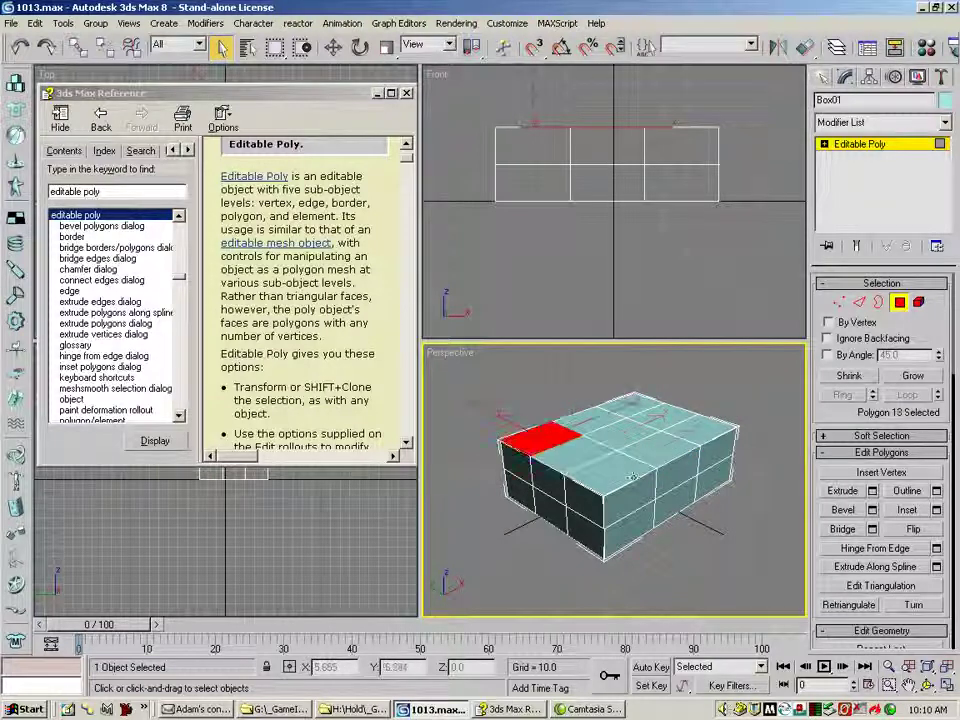
left_click(620, 522)
left_click(660, 450)
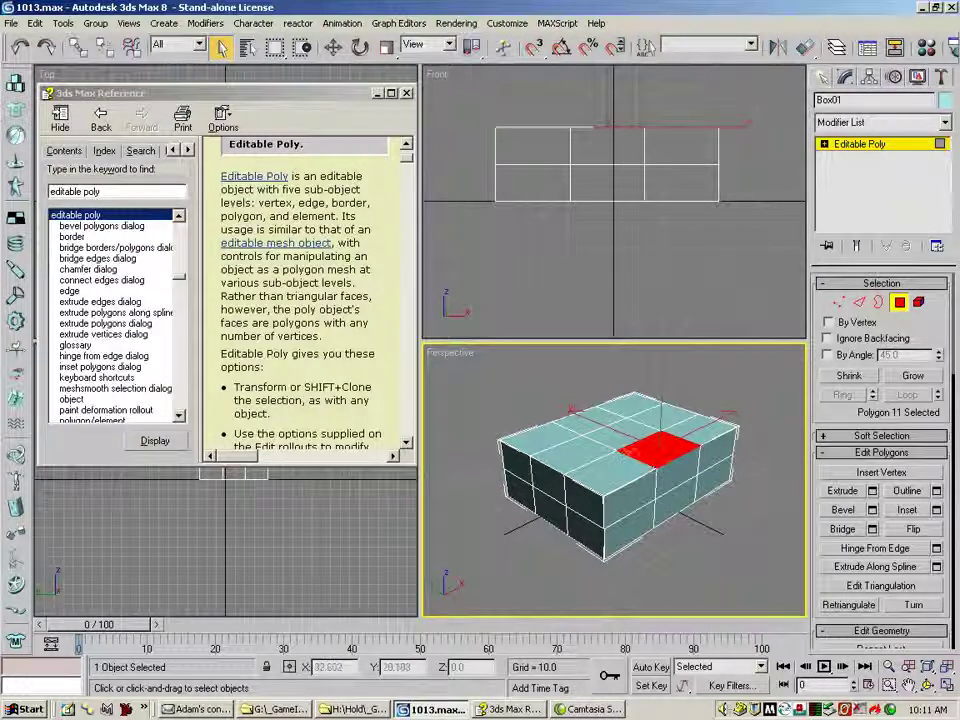
left_click(620, 433)
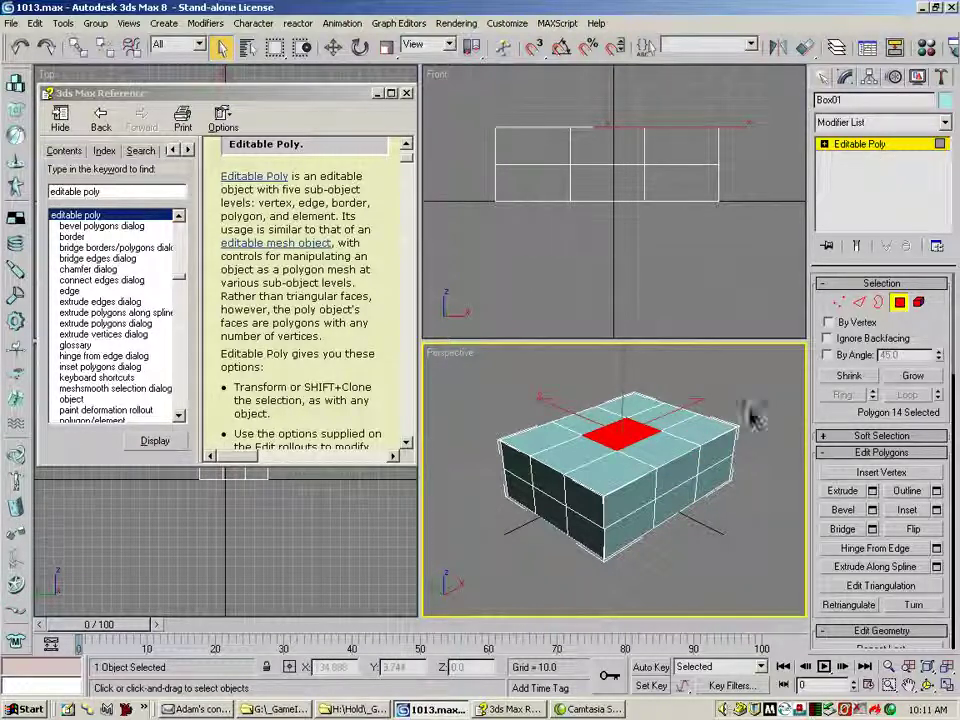
left_click(669, 447)
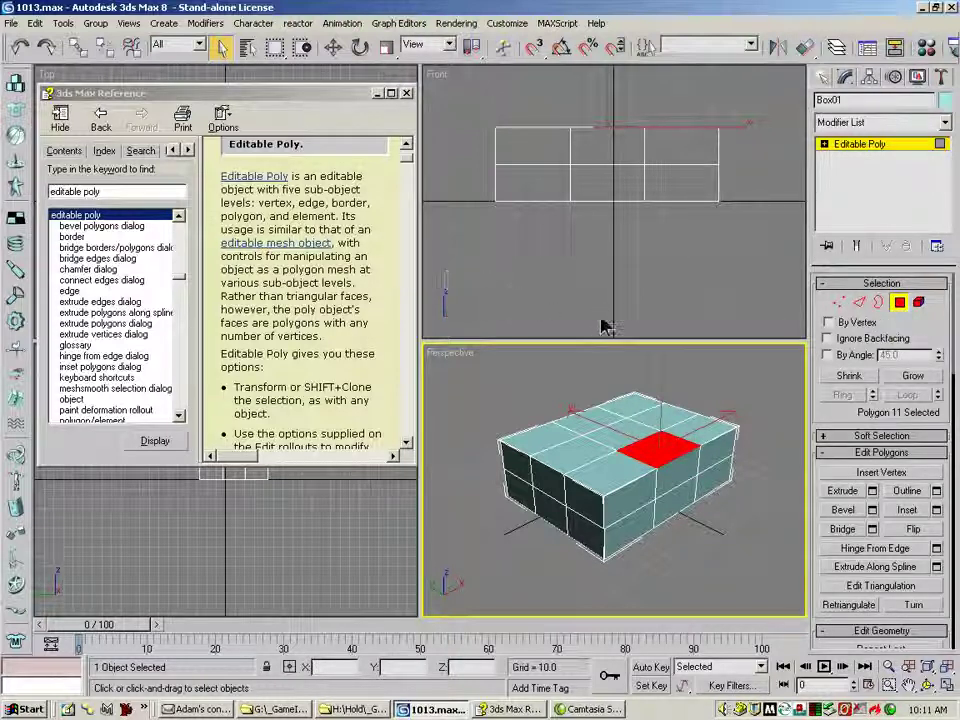
key("Delete")
left_click(878, 302)
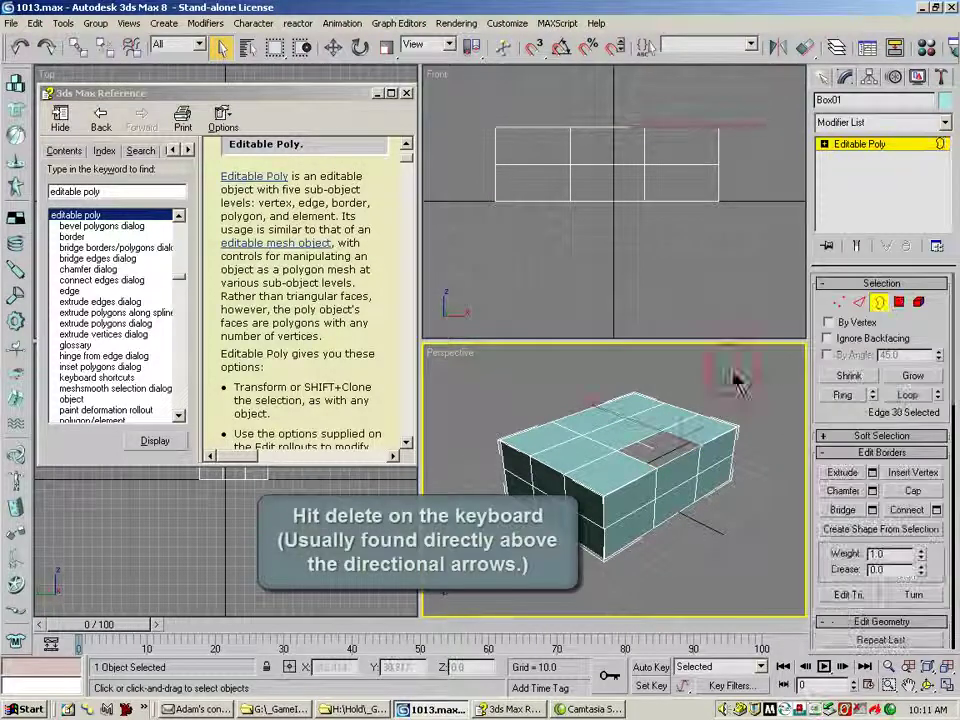
left_click(663, 435)
left_click(663, 435)
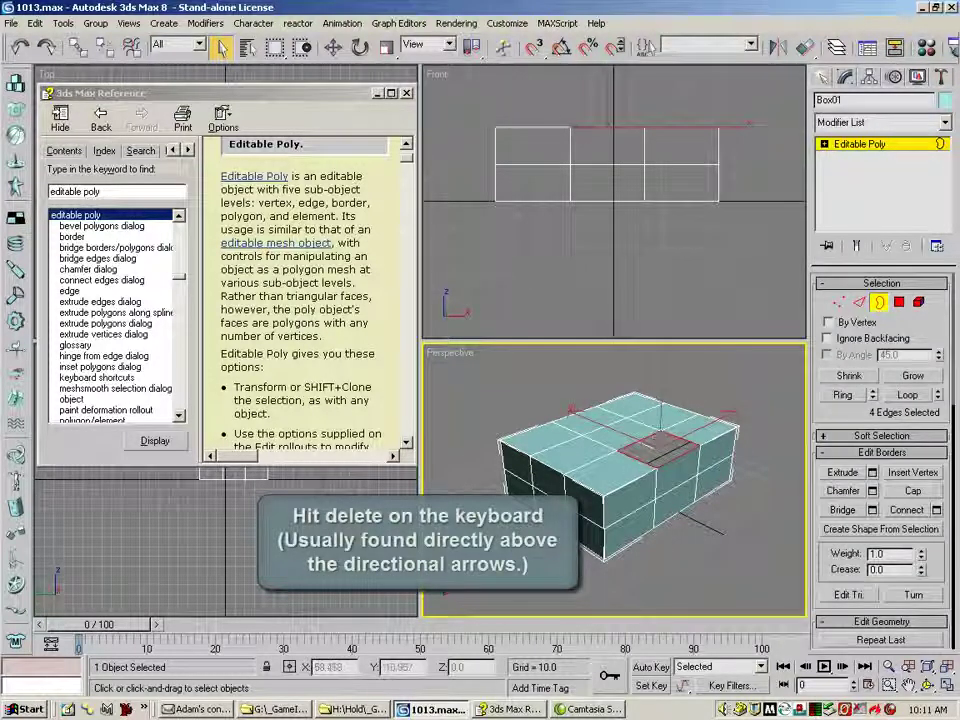
left_click(872, 473)
left_click_drag(531, 356, 503, 335)
left_click(560, 393)
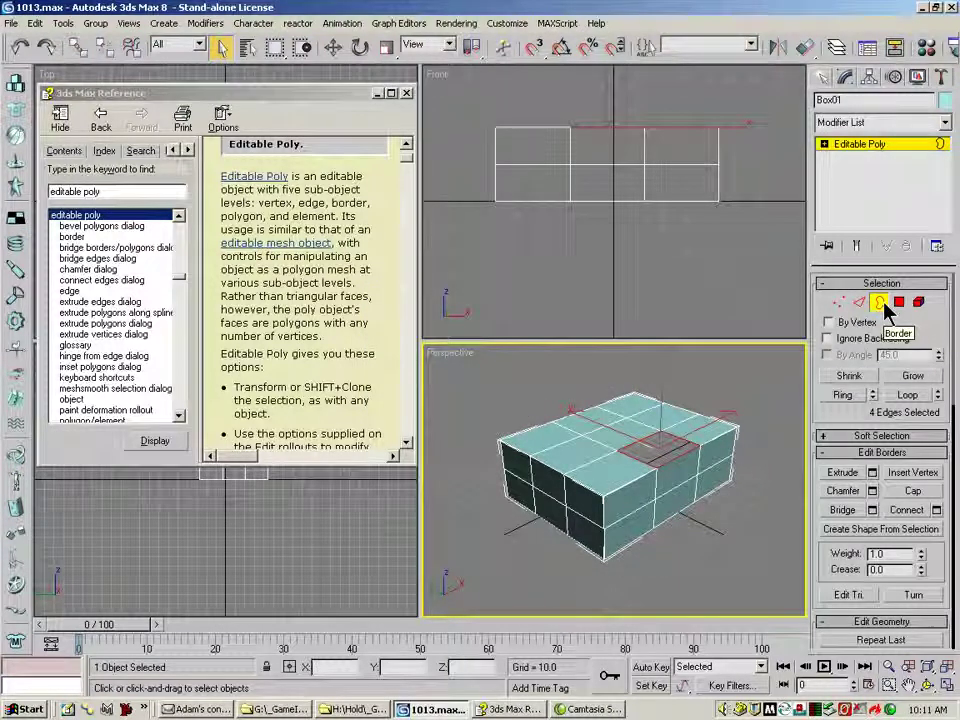
left_click(21, 46)
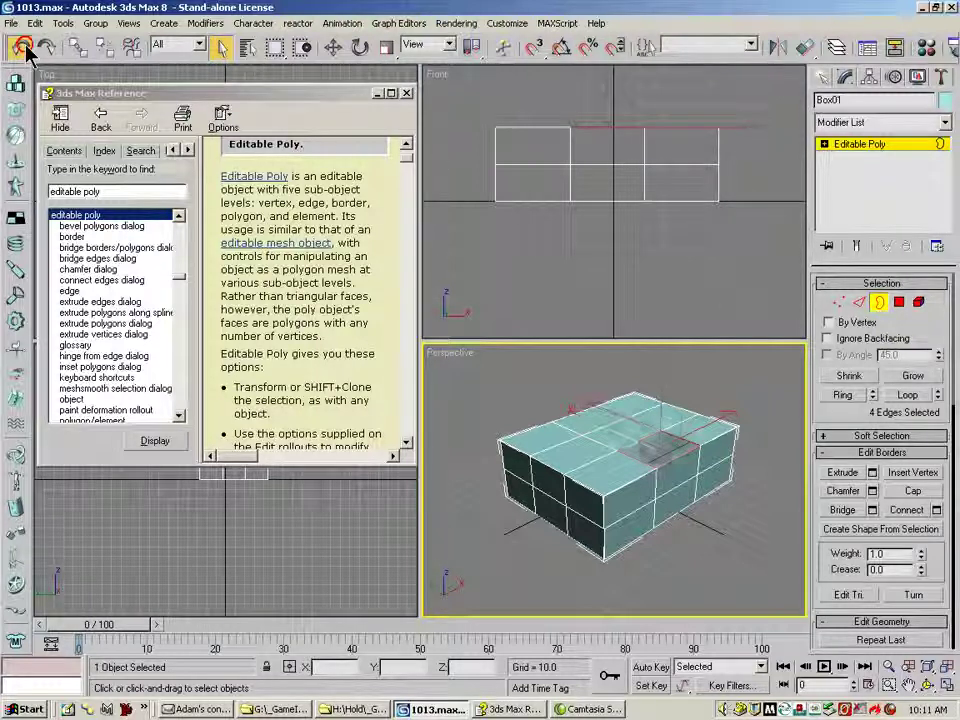
left_click(876, 303)
key("2")
left_click(632, 443)
left_click(646, 457)
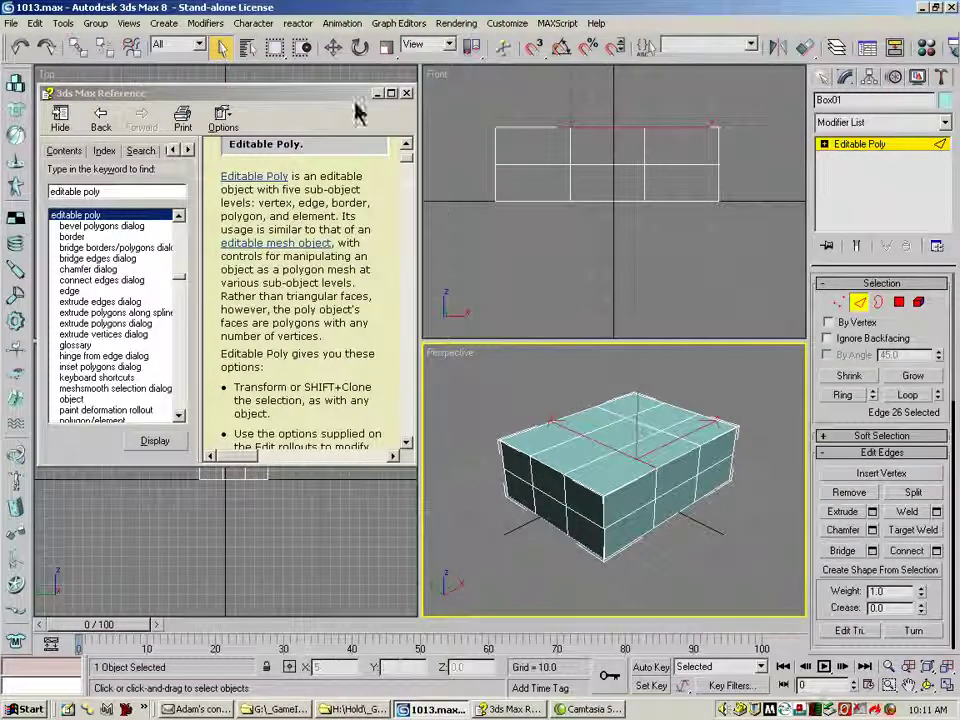
key("w")
left_click_drag(688, 438, 677, 441)
left_click(20, 48)
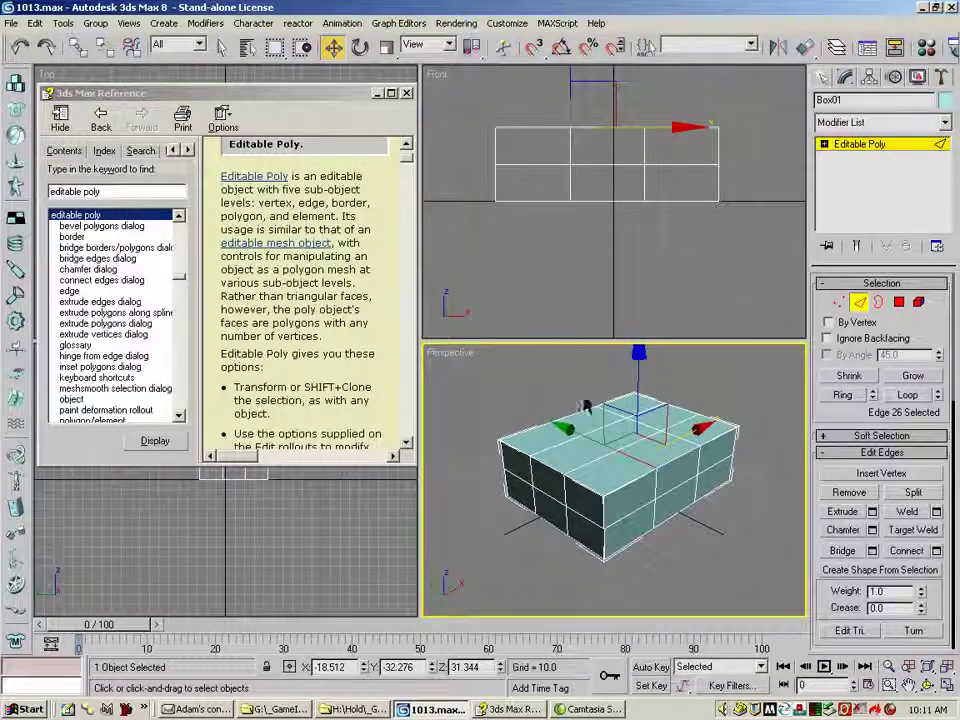
left_click_drag(638, 390, 636, 345)
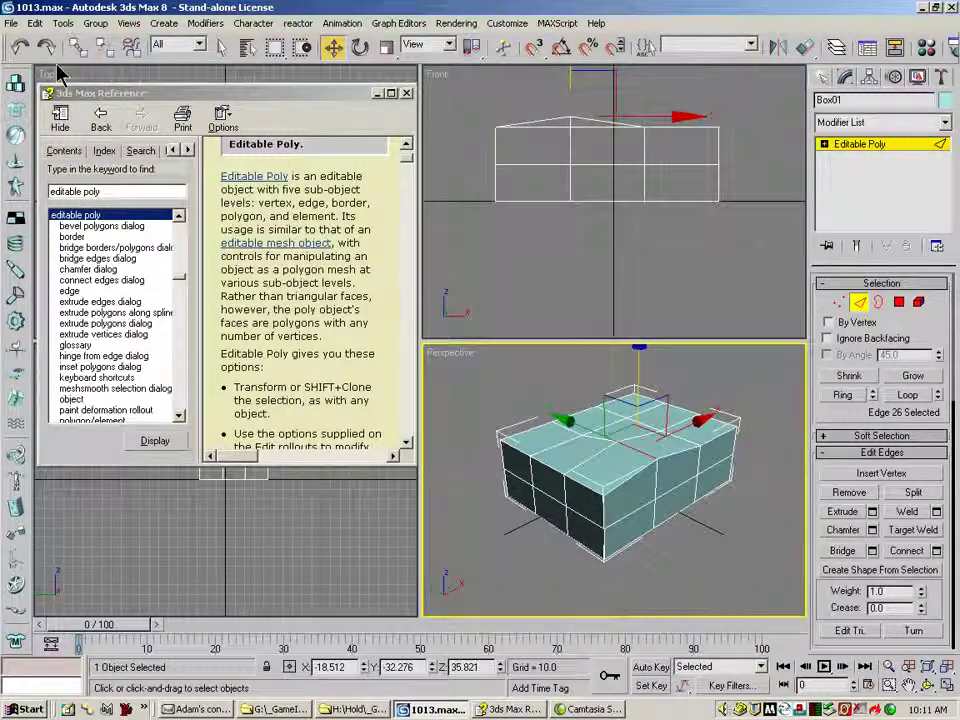
left_click(20, 48)
left_click(838, 302)
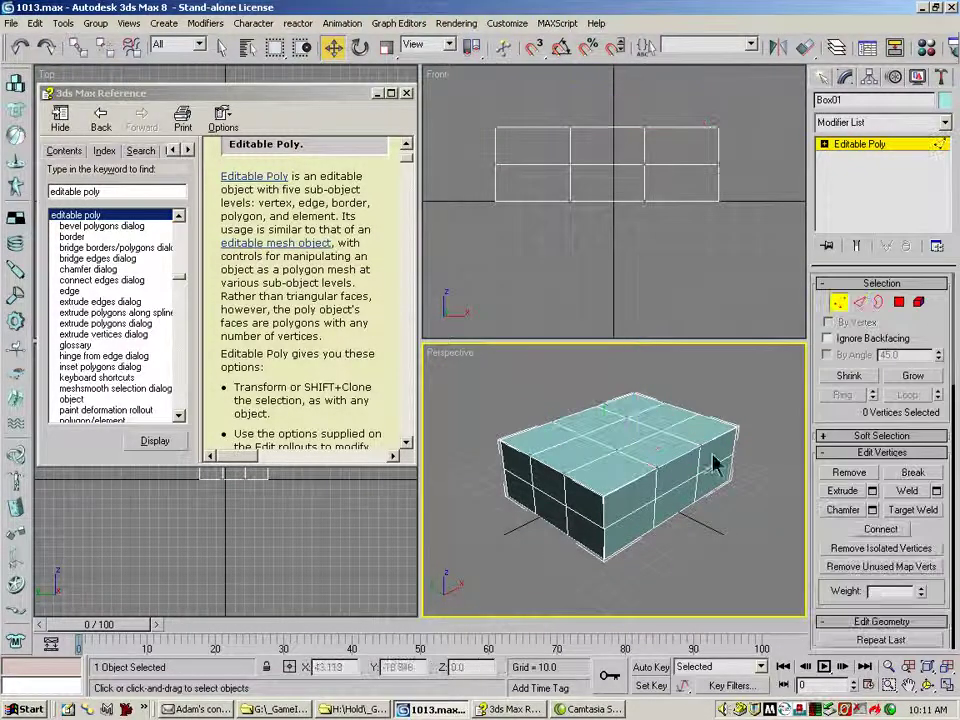
left_click(660, 440)
left_click(632, 448)
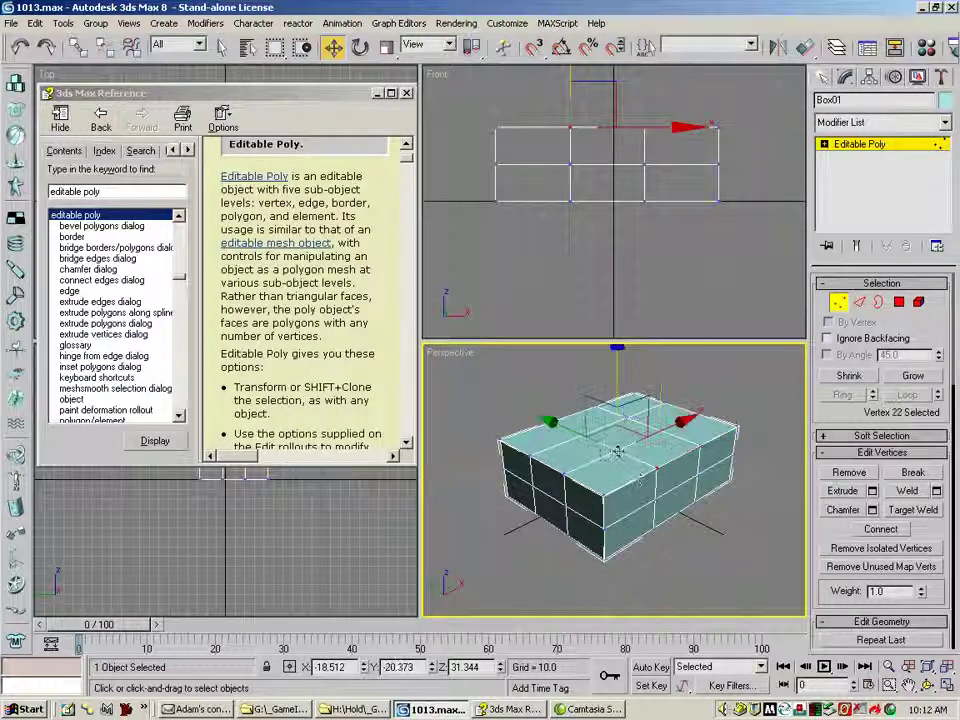
left_click(617, 440)
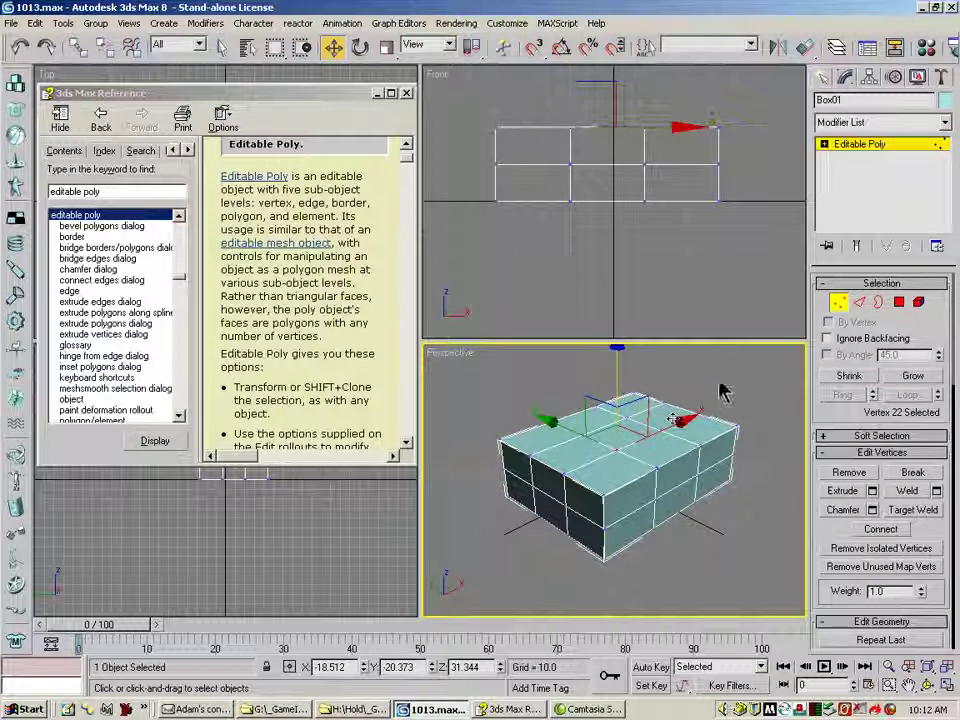
left_click(584, 437, "ctrl")
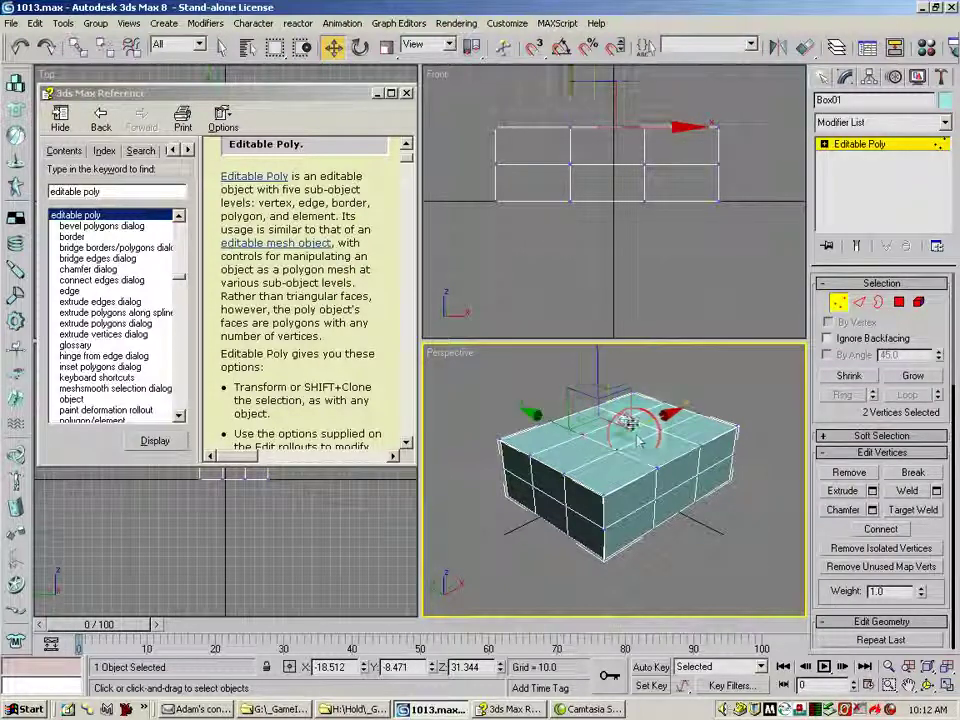
left_click(622, 396, "ctrl")
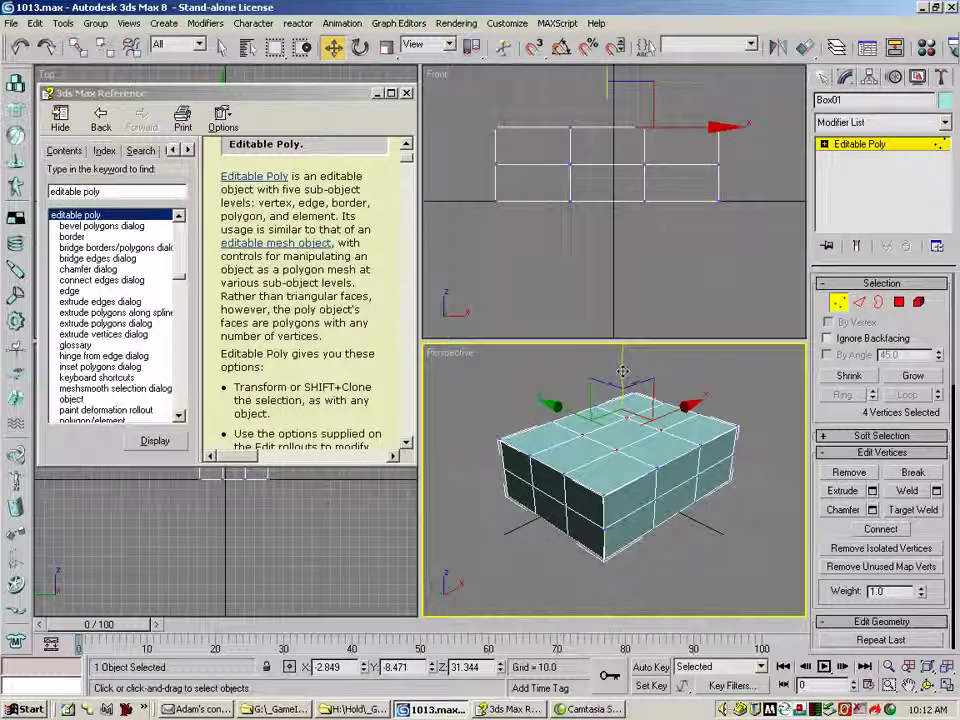
mouse_move(622, 369)
left_mouse_down()
mouse_move(621, 335)
mouse_move(621, 366)
left_mouse_up()
left_click_drag(568, 414, 597, 428)
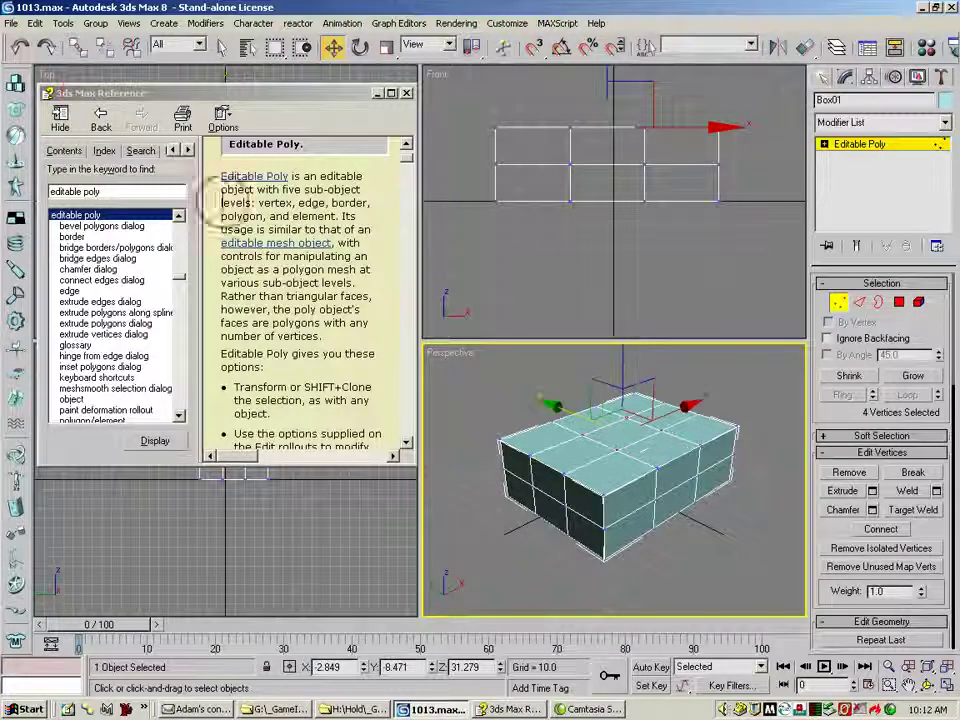
Clear the vertex selection, then select and deselect the box's single element at Element level
left_click(752, 435)
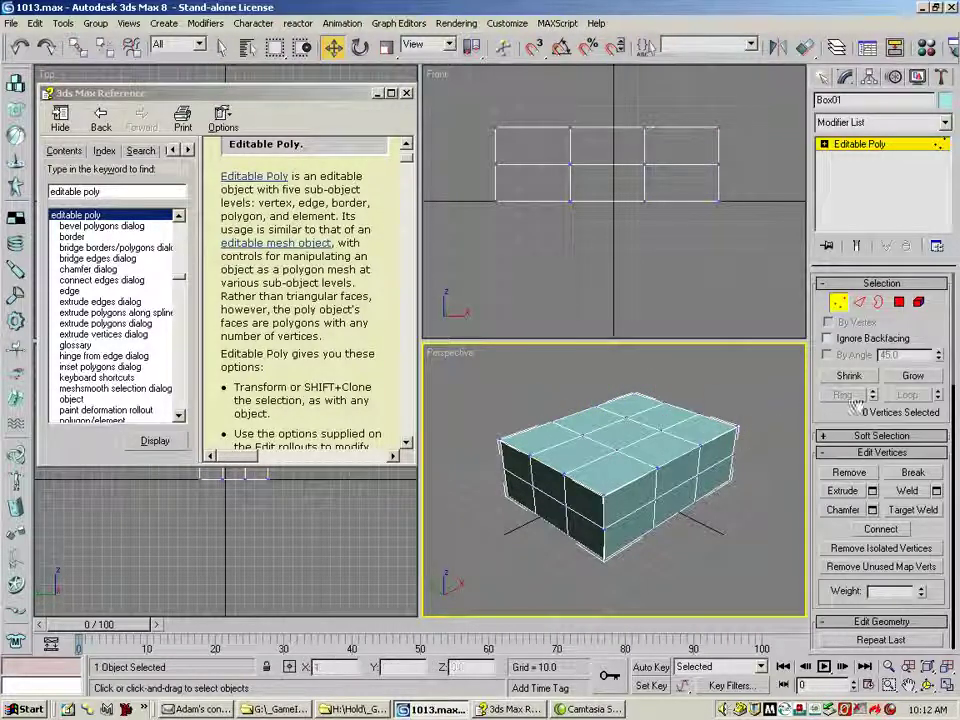
left_click(920, 303)
left_click(645, 425)
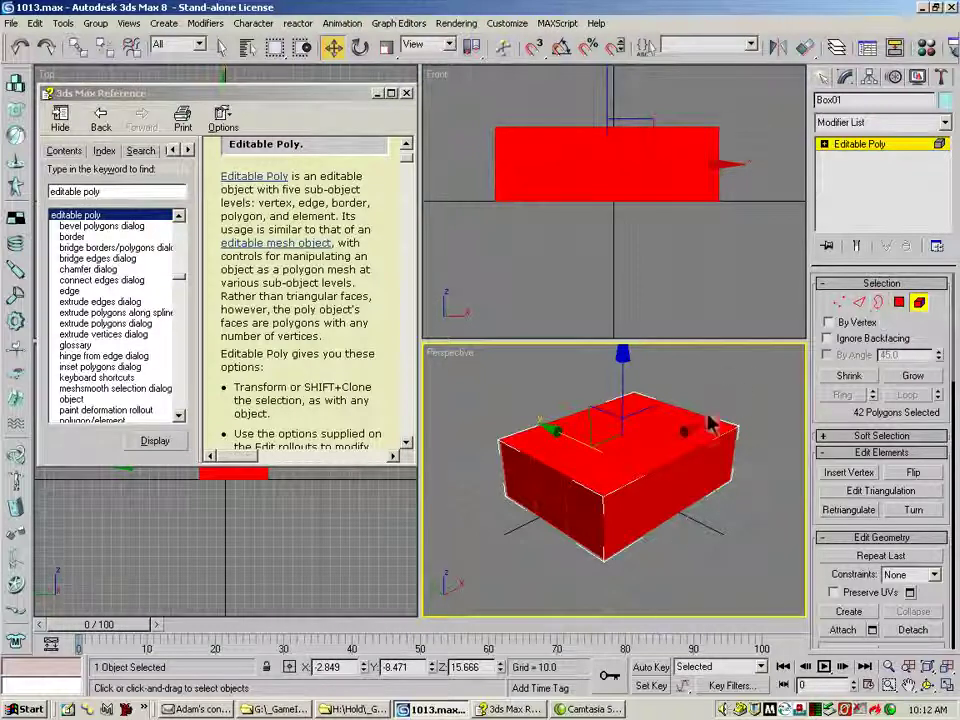
left_click(720, 400)
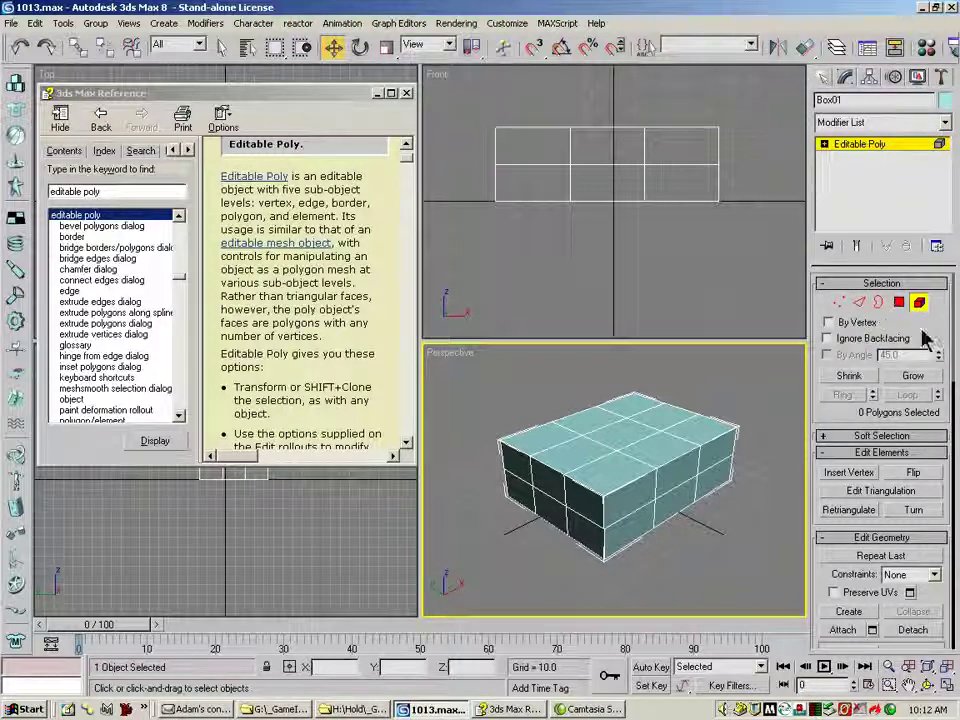
Search the Reference index for 'editable mesh' and display the Editable Mesh topic
left_click(171, 213)
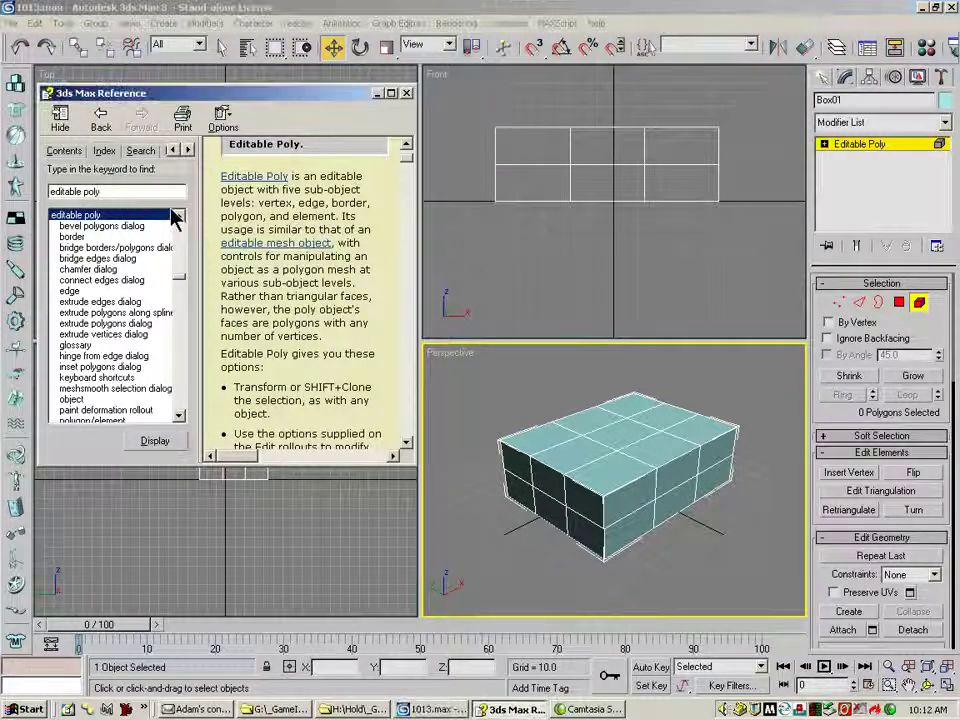
key("BackSpace")
key("BackSpace")
key("BackSpace")
key("BackSpace")
type("mesh")
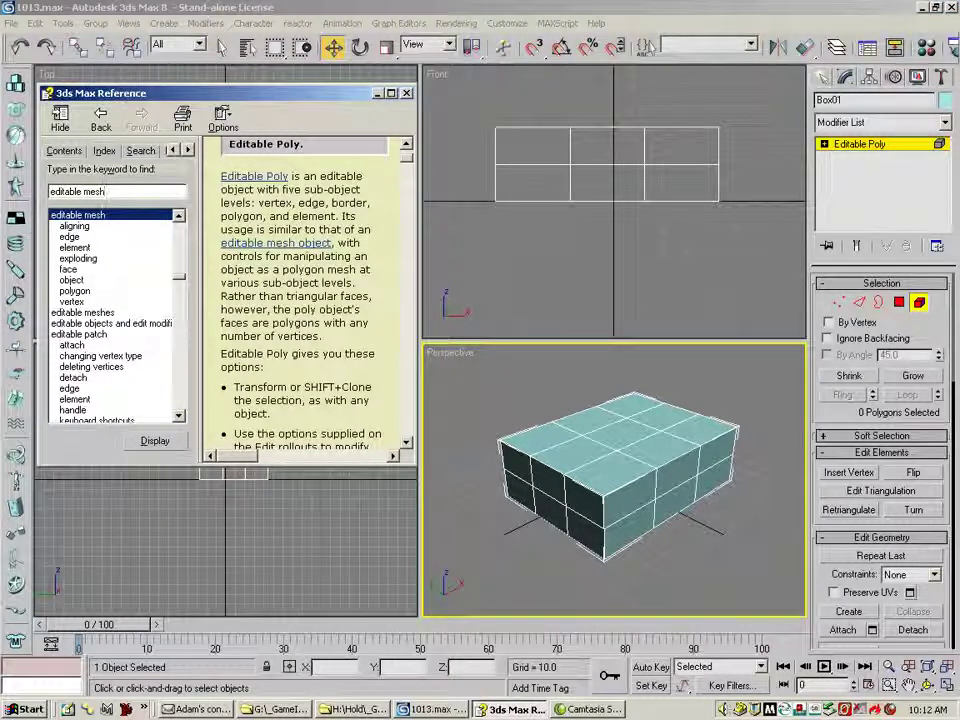
double_click(94, 215)
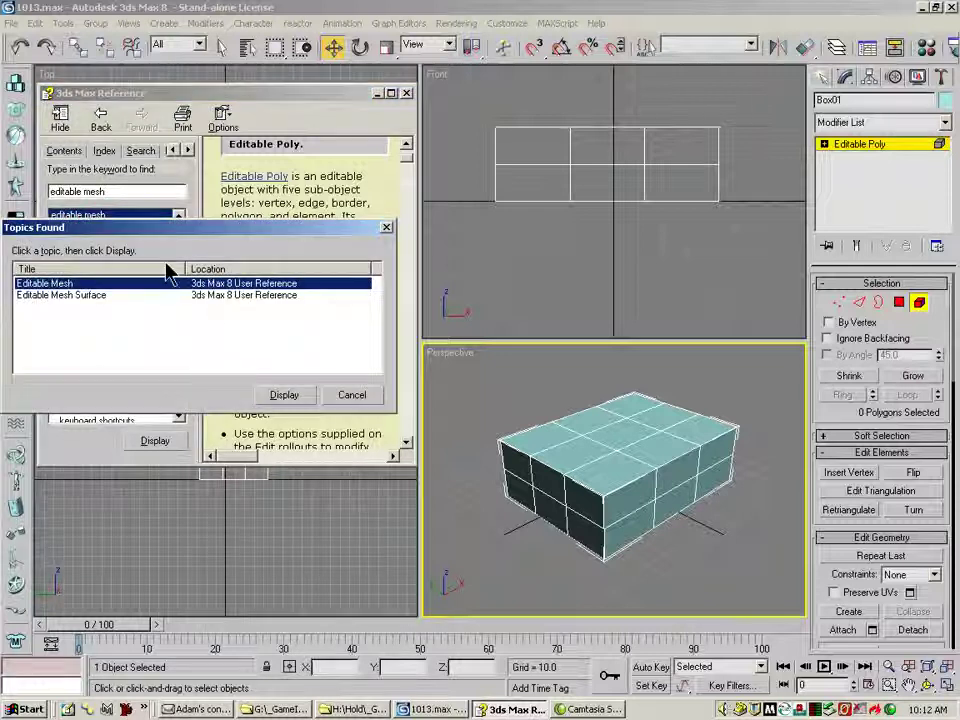
left_click(285, 395)
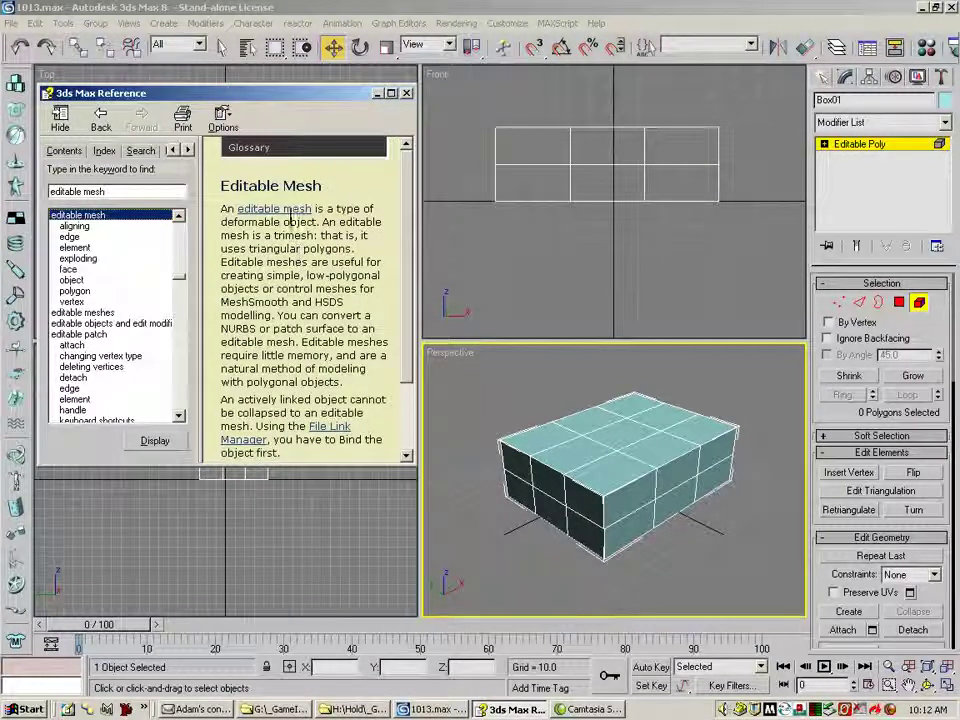
Leave Element level, convert Box01 to Editable Mesh via the quad menu, and reselect it
left_click(919, 305)
left_click(919, 305)
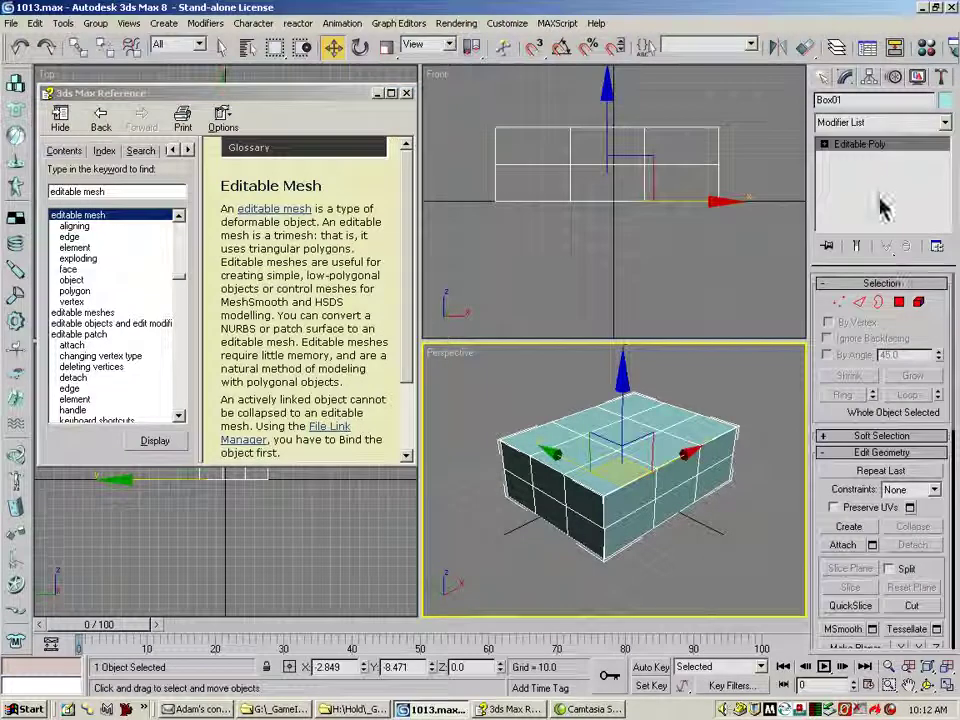
right_click(868, 150)
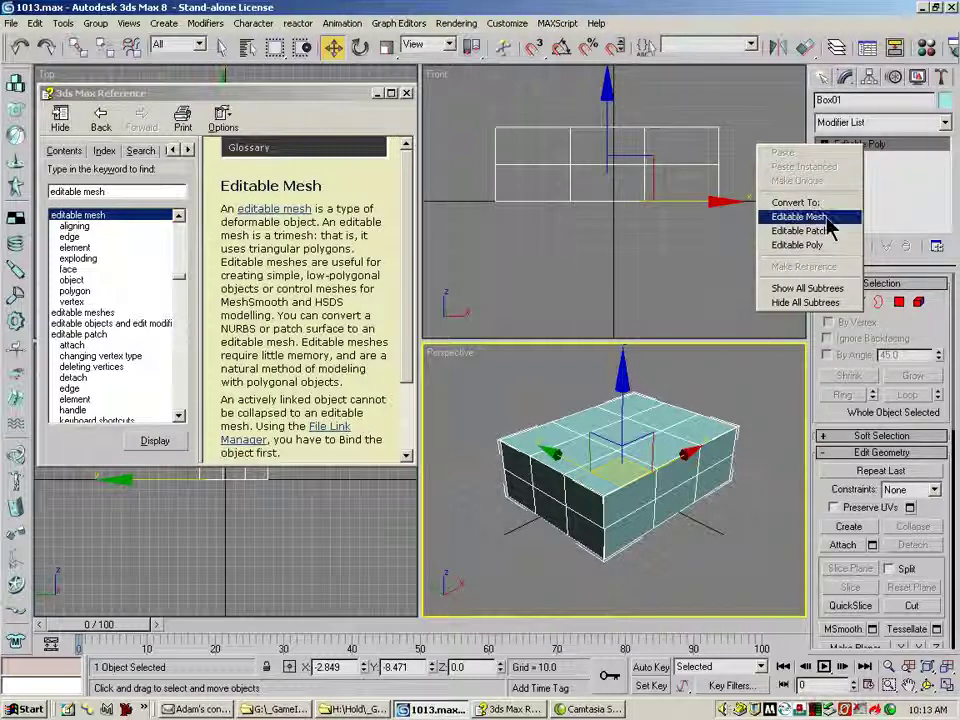
right_click(646, 405)
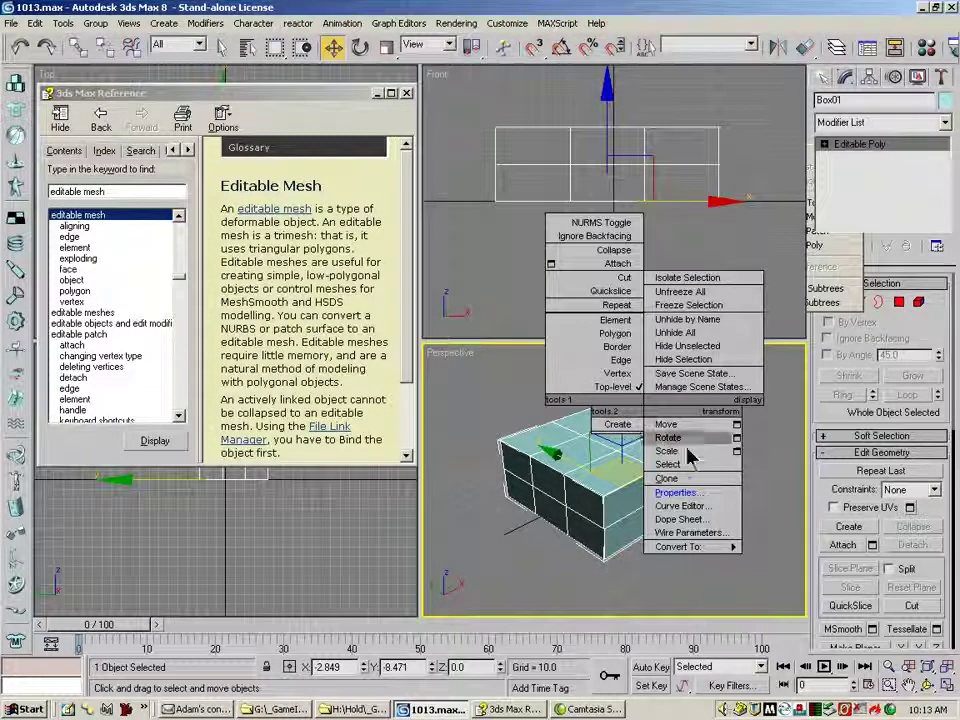
mouse_move(698, 556)
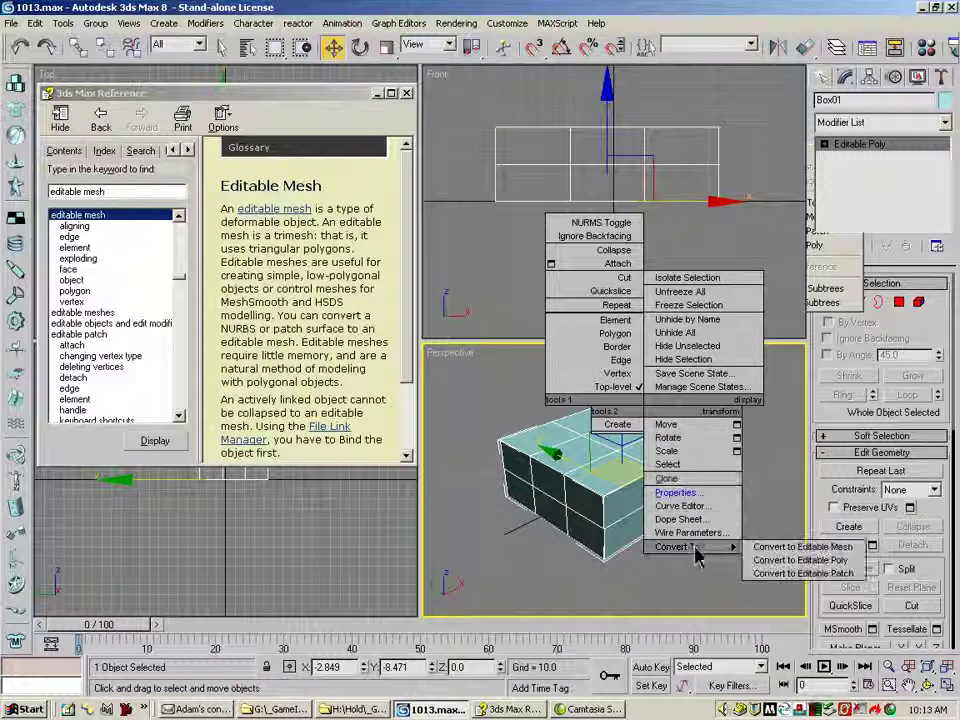
left_click(789, 548)
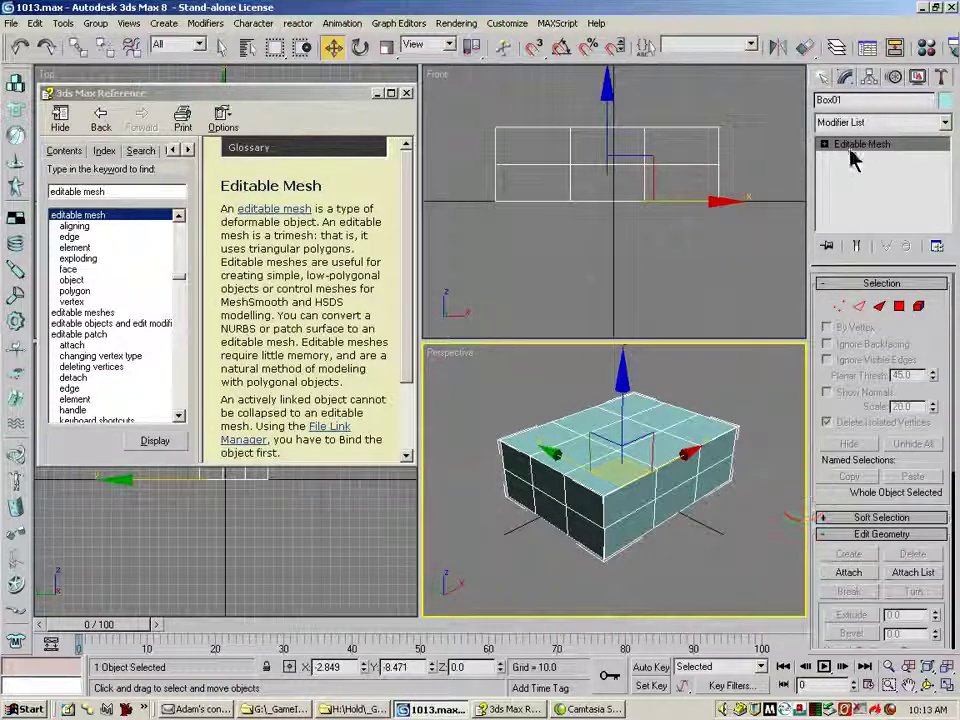
left_click(748, 383)
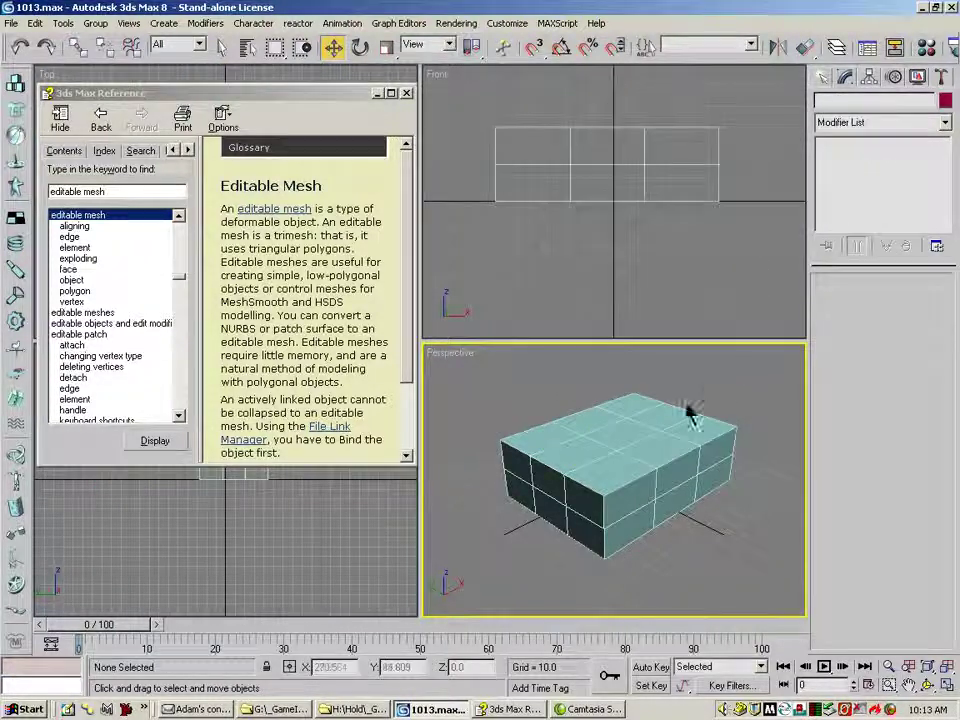
left_click(645, 410)
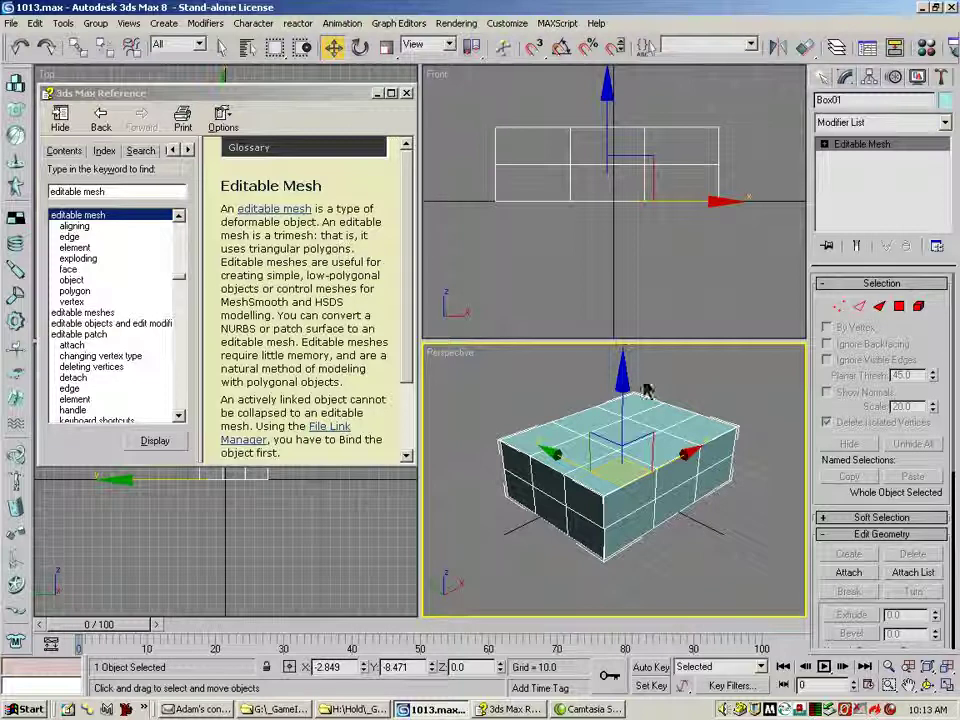
At Face level, select individual triangles one by one across the box top
left_click(879, 307)
left_click(679, 422)
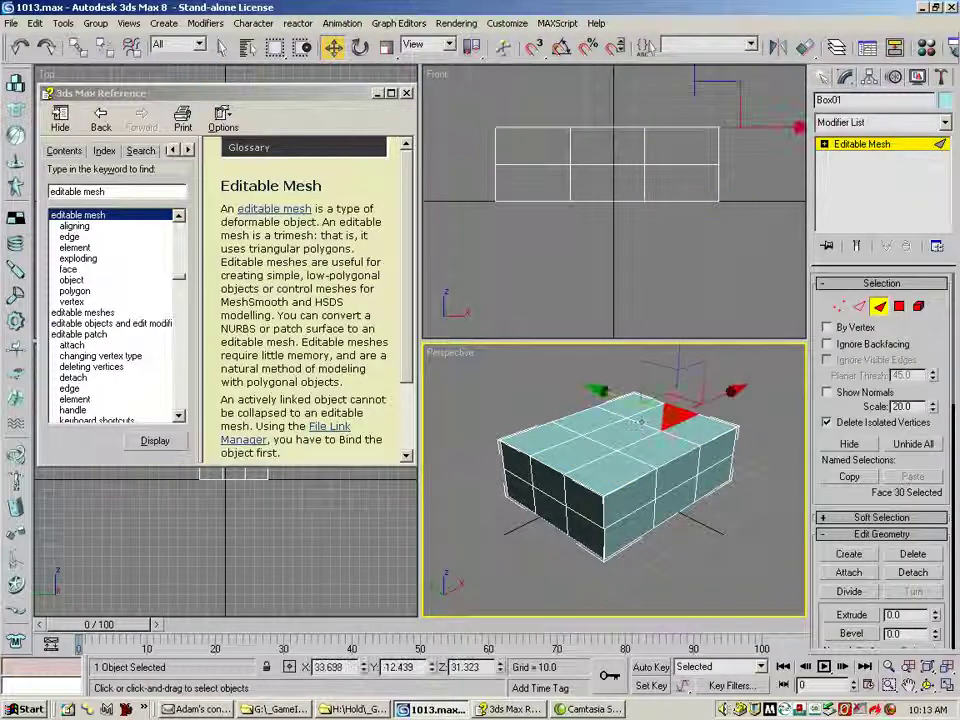
left_click(578, 426)
left_click(640, 435)
left_click(615, 442)
left_click(585, 456)
left_click(599, 457)
left_click_drag(599, 457, 588, 457)
left_click(620, 465)
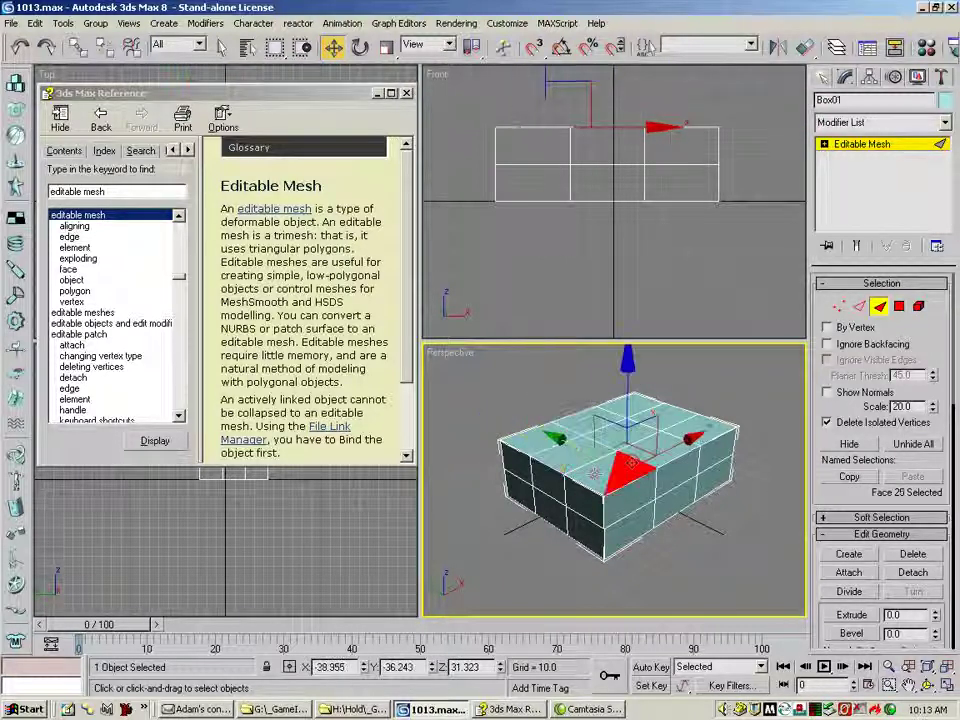
left_click(596, 478)
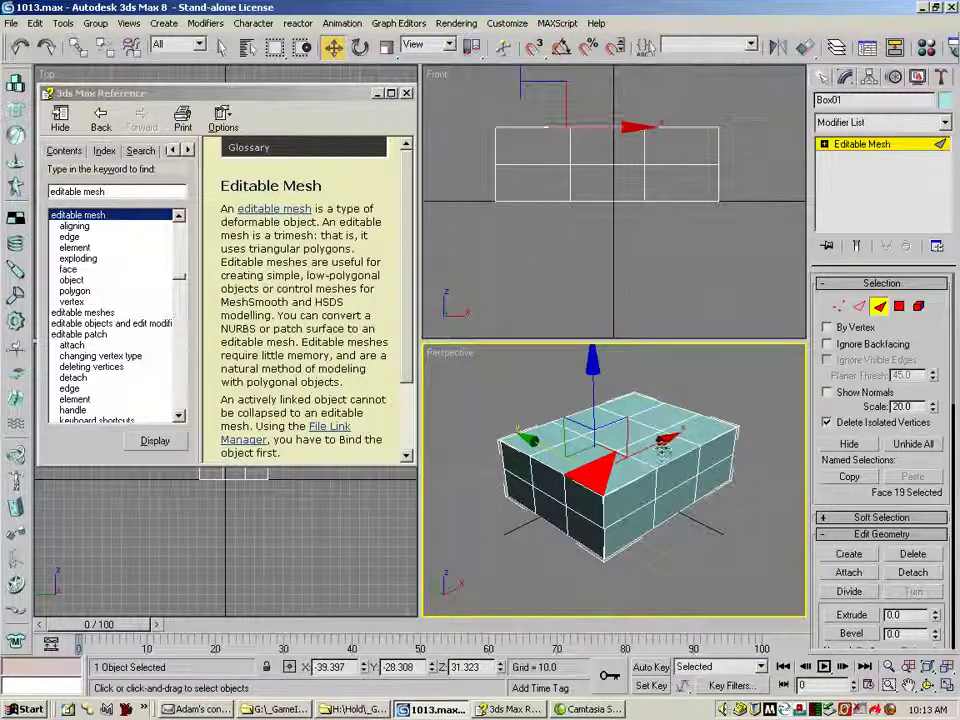
Compare the paired triangles of individual top squares, then clear the face selection
left_click(672, 508)
left_click(641, 455)
left_click(637, 441)
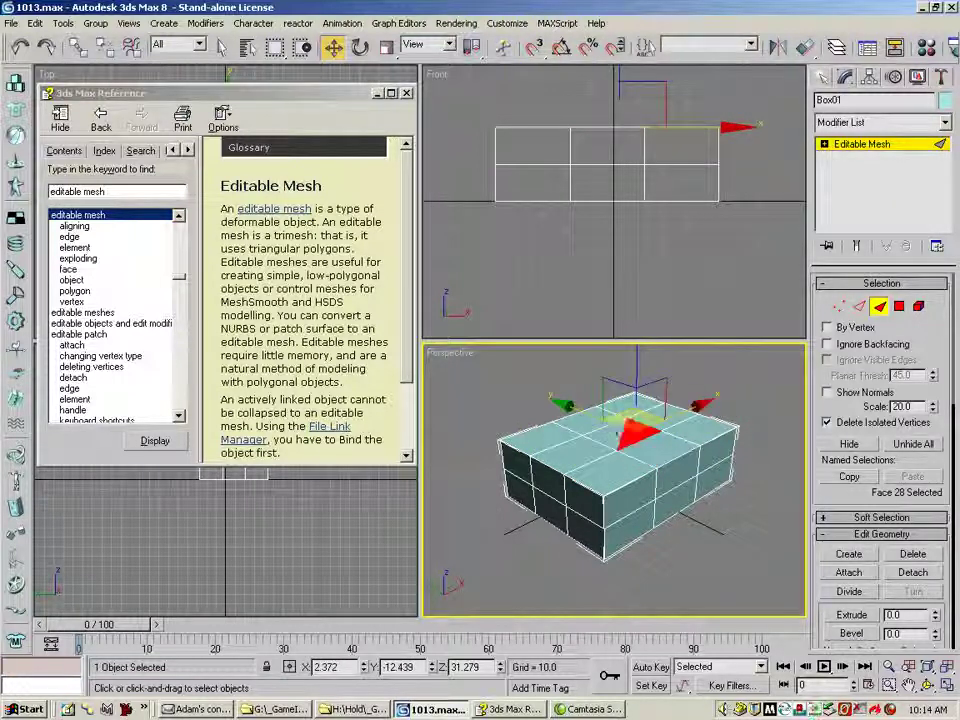
left_click(640, 452)
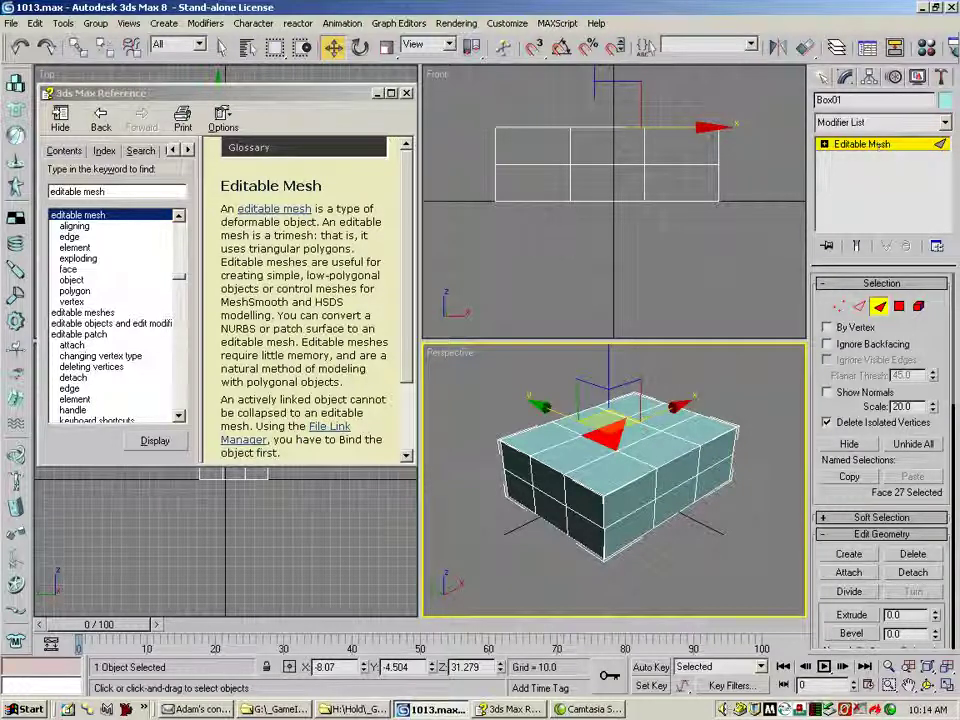
left_click(620, 445)
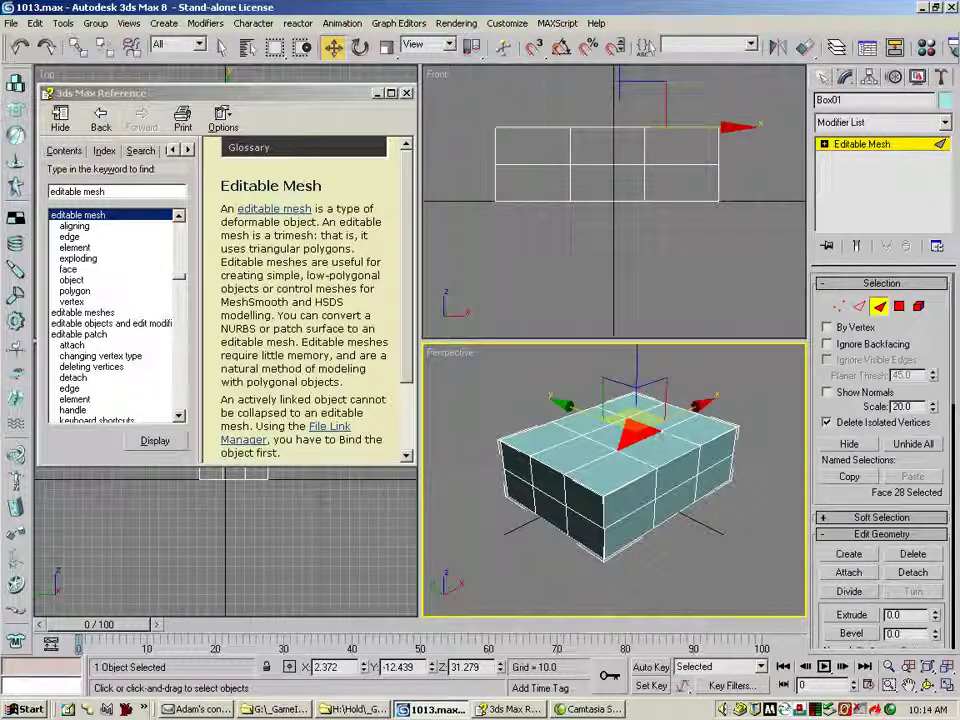
left_click(590, 420)
left_click(630, 440)
left_click(622, 468)
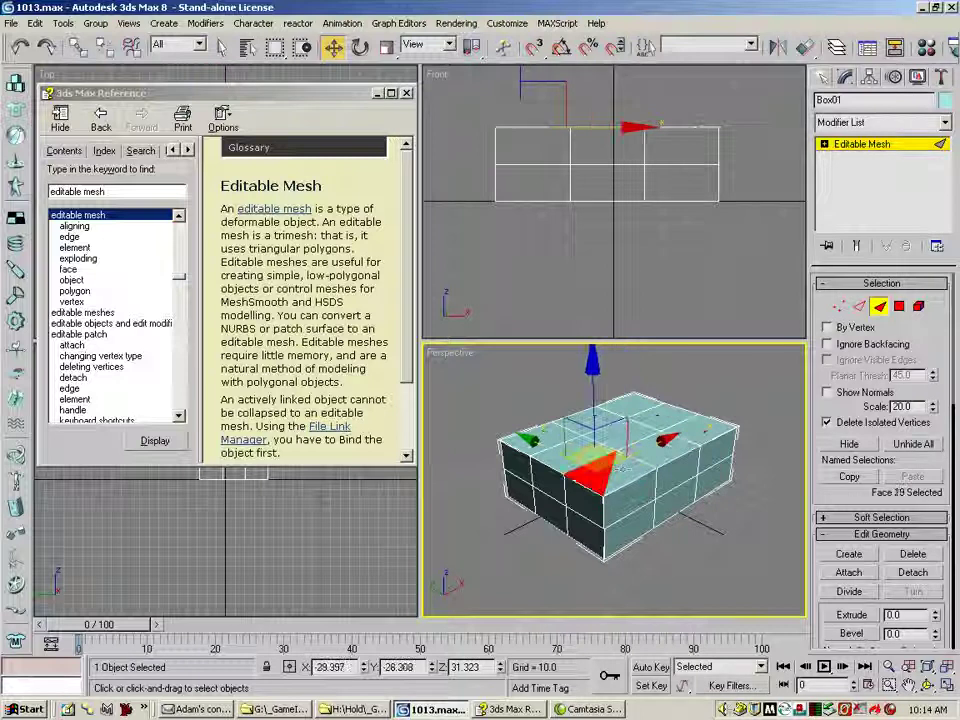
left_click(619, 478)
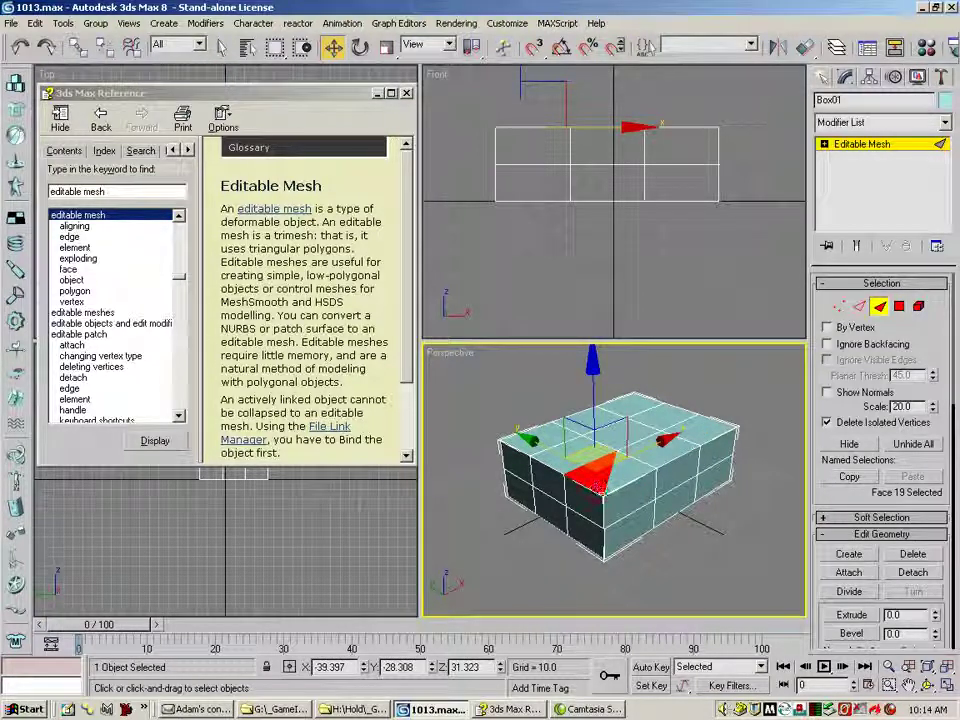
left_click(610, 486)
left_click(592, 472)
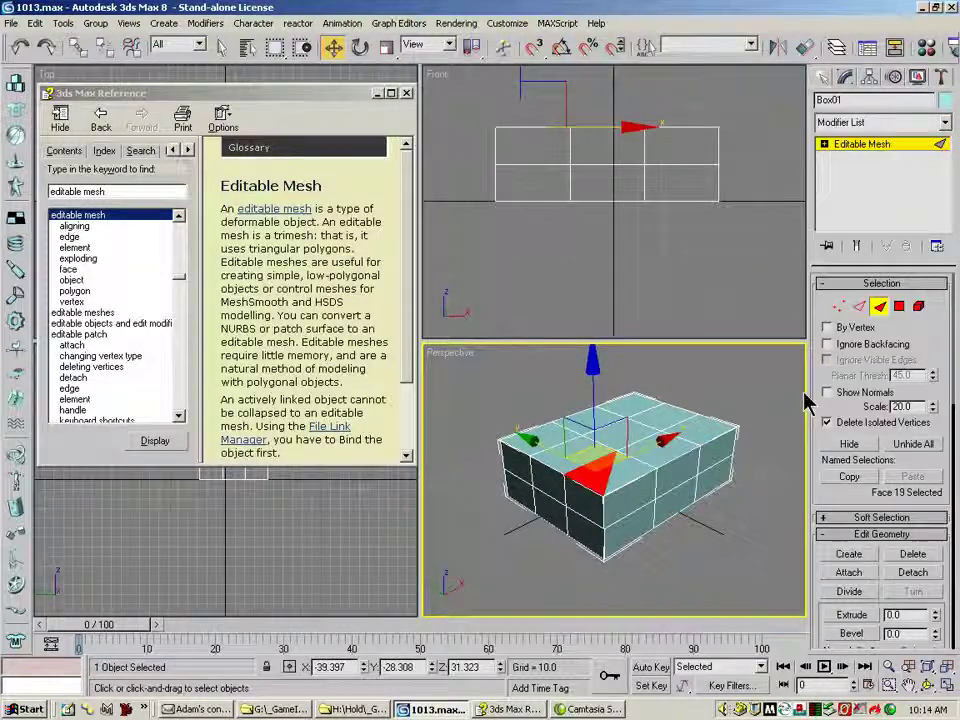
left_click(622, 468)
left_click(745, 482)
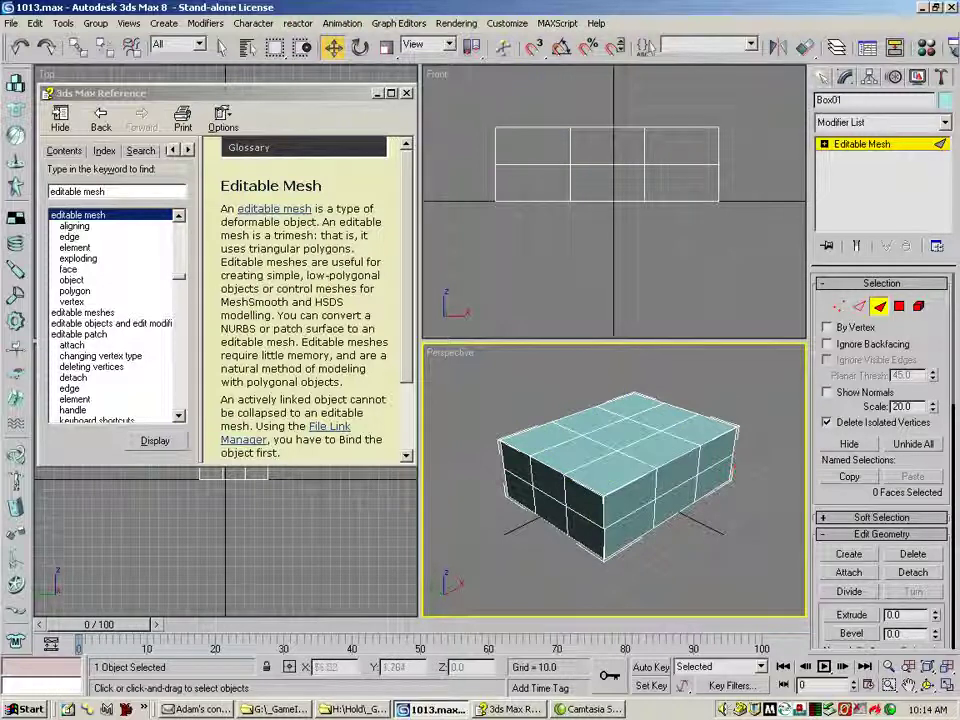
Turn off Edges Only in Box01's Object Properties, then select one top triangle
right_click(619, 443)
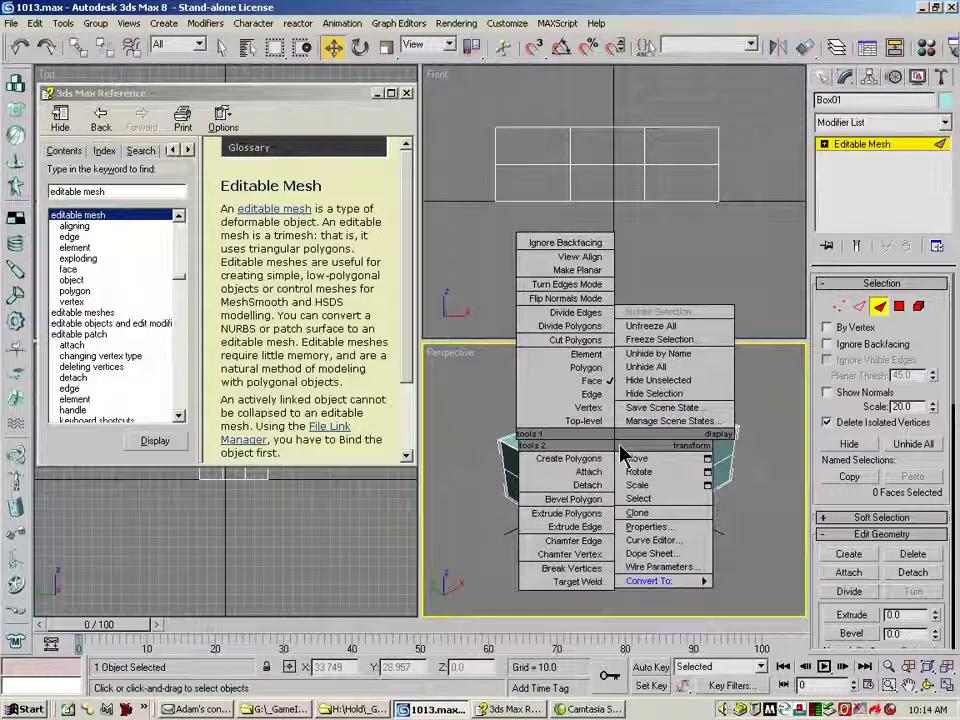
left_click(646, 526)
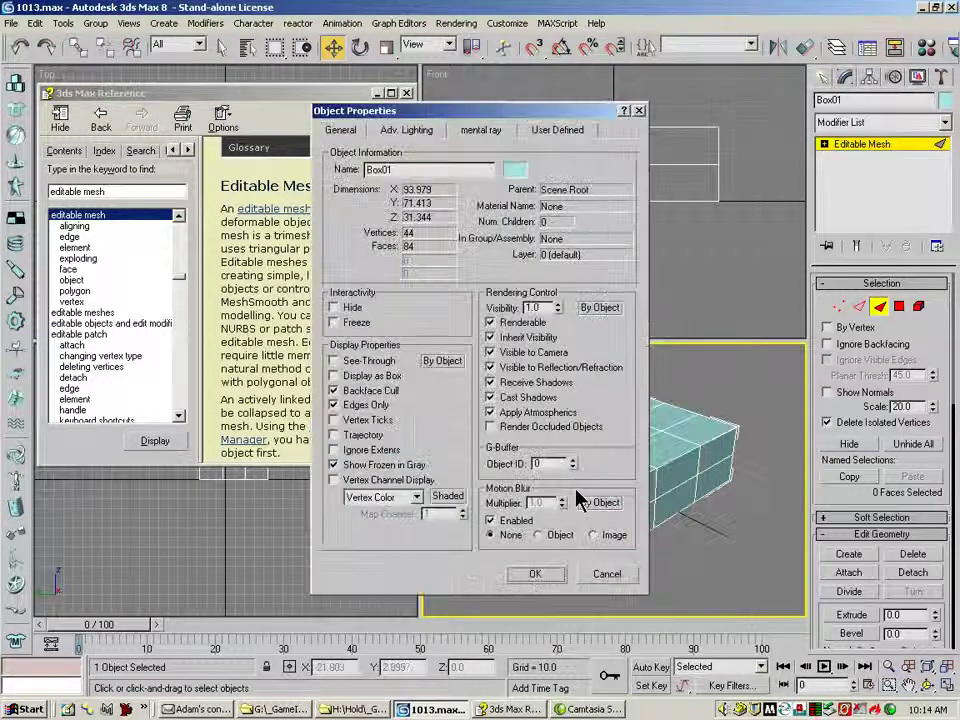
left_click(335, 405)
left_click(535, 573)
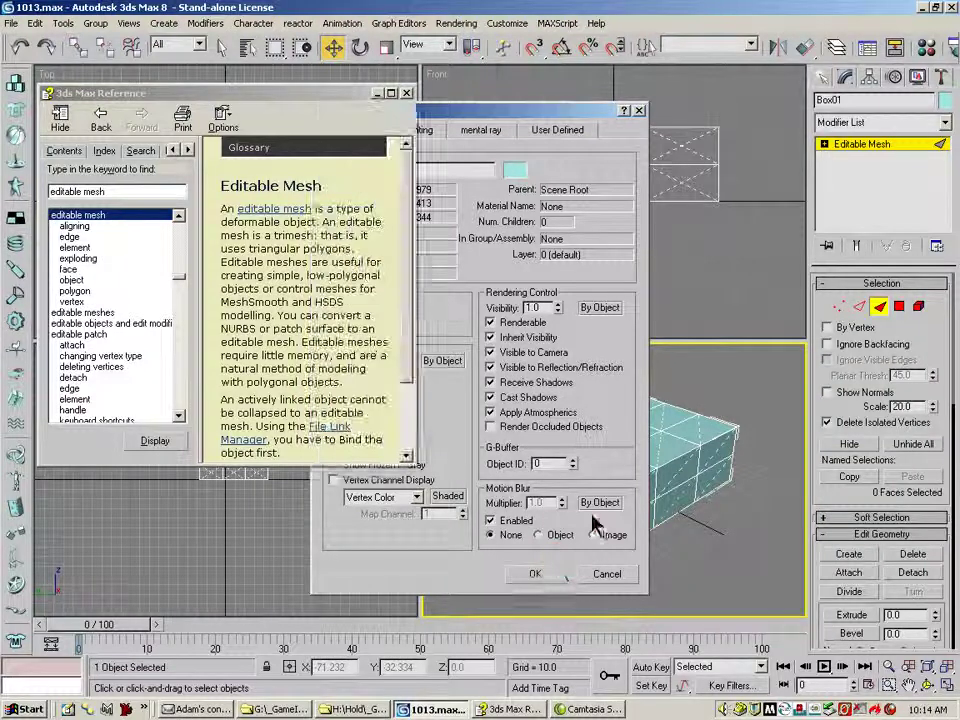
left_click(676, 452)
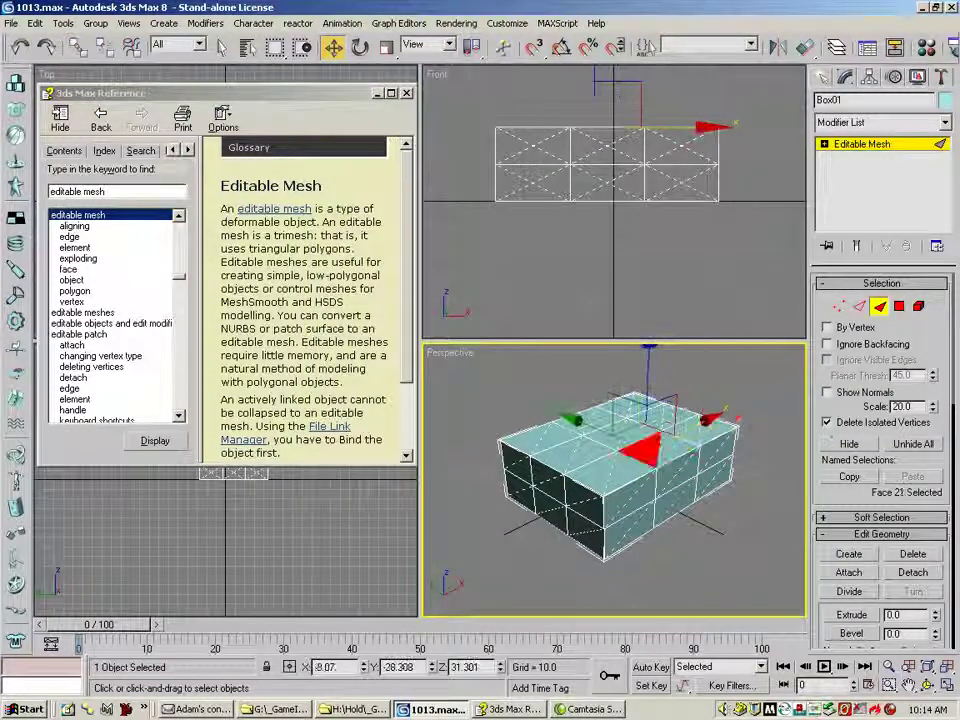
At Edge level, use Edit Geometry's Turn to flip top-face diagonals, then return to Move
left_click(859, 306)
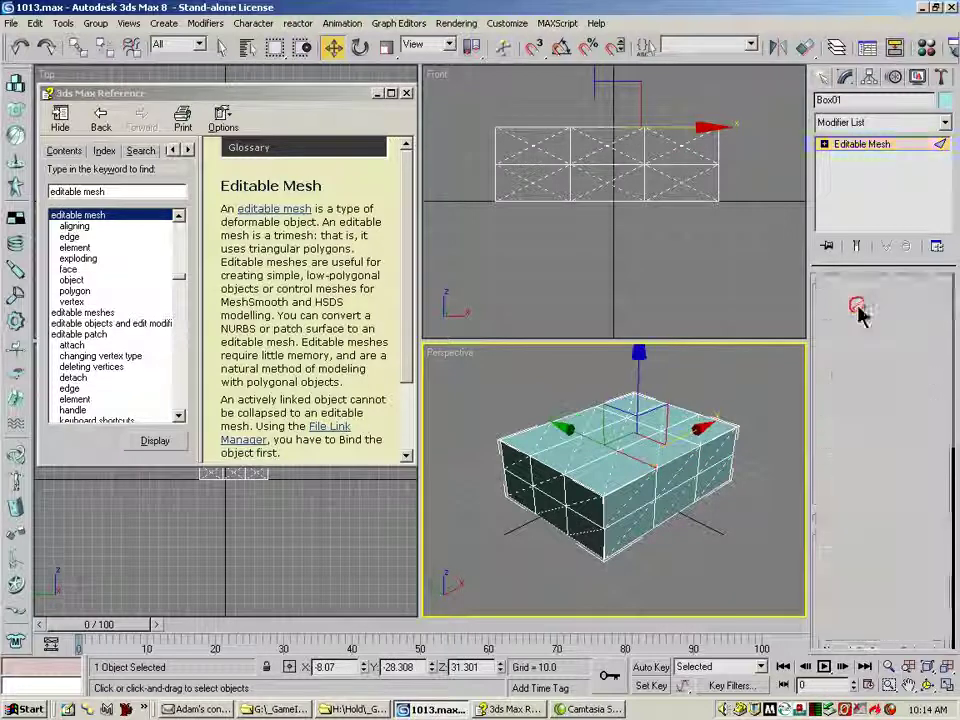
left_click(752, 420)
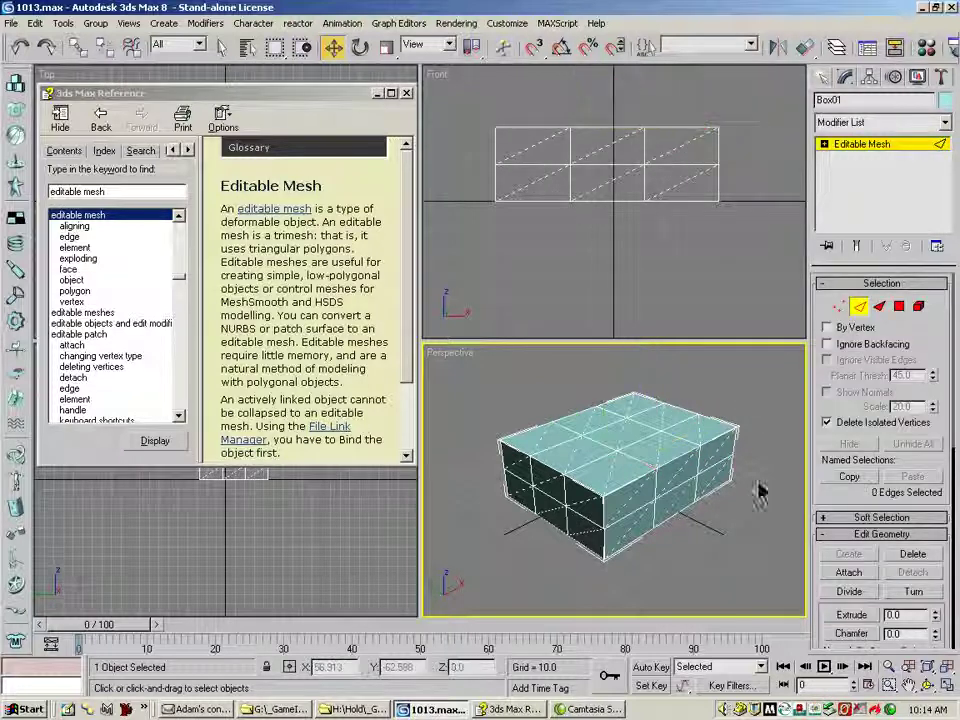
left_click_drag(845, 488, 845, 260)
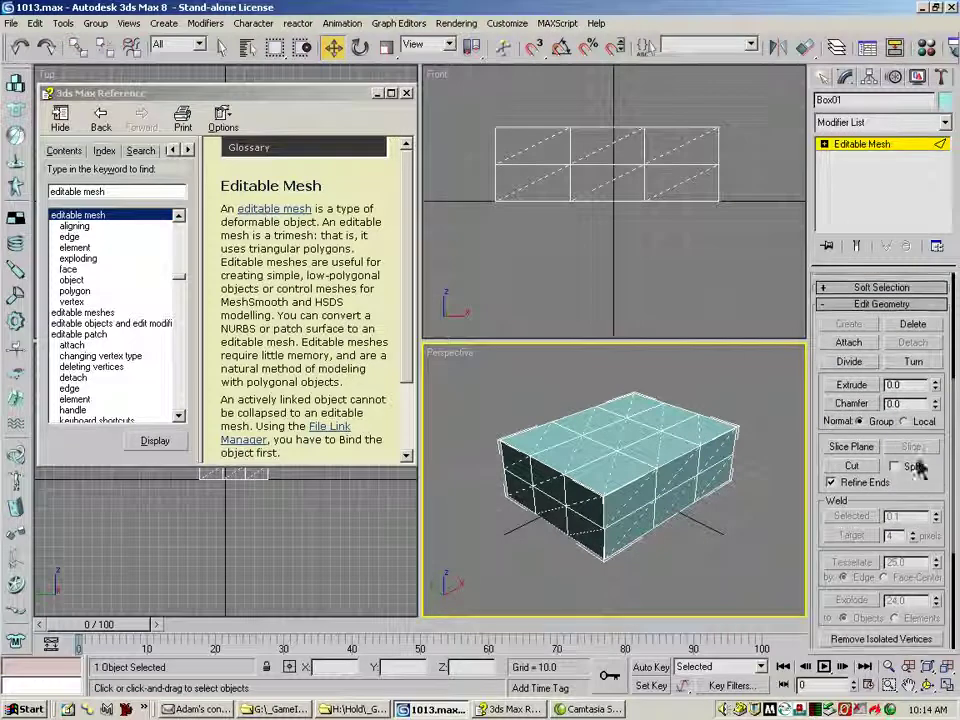
left_click_drag(921, 476, 937, 614)
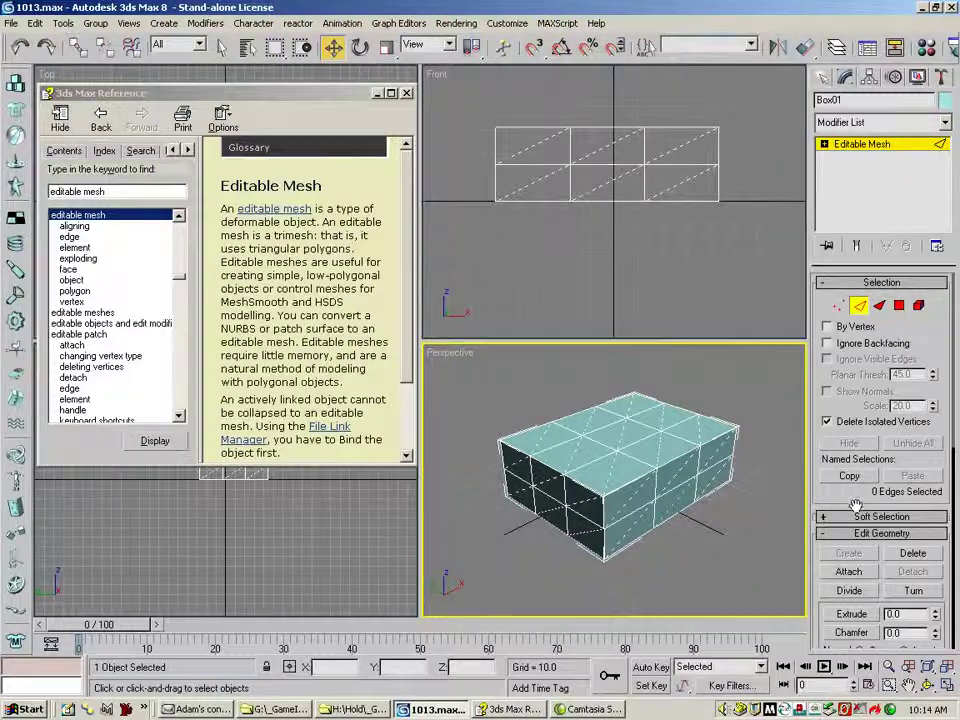
scroll(913, 495, "down", 3)
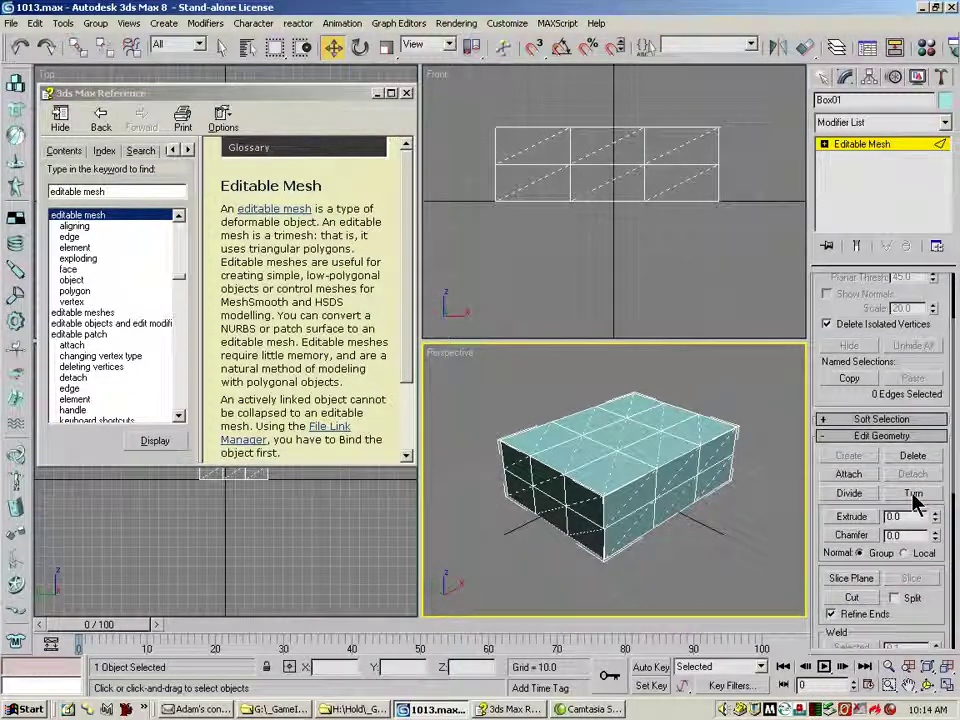
left_click(913, 494)
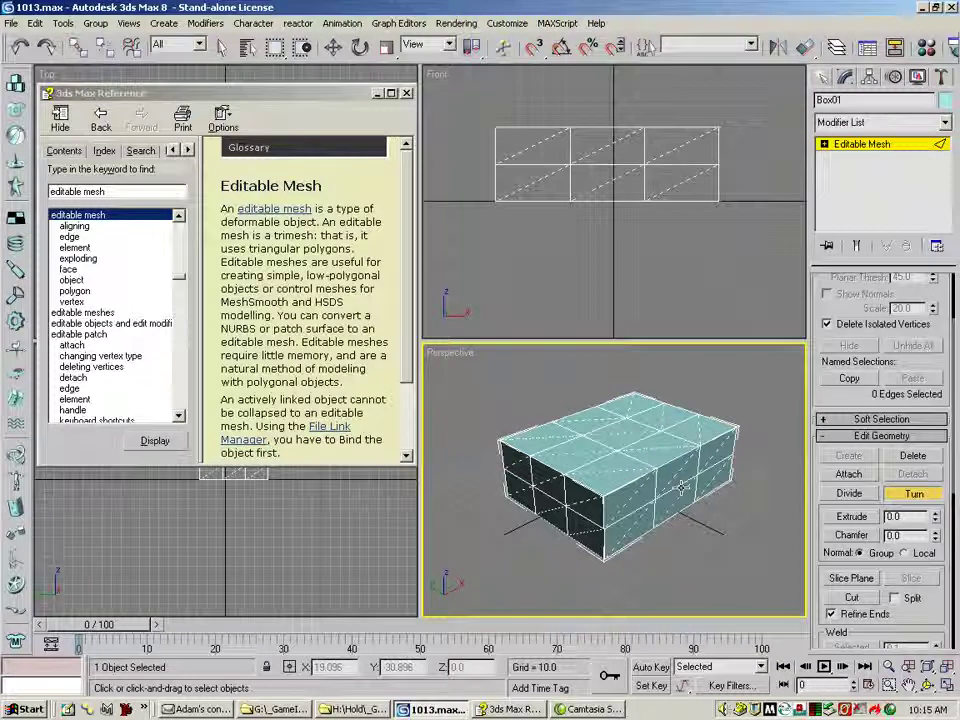
key("w")
scroll(823, 312, "up", 3)
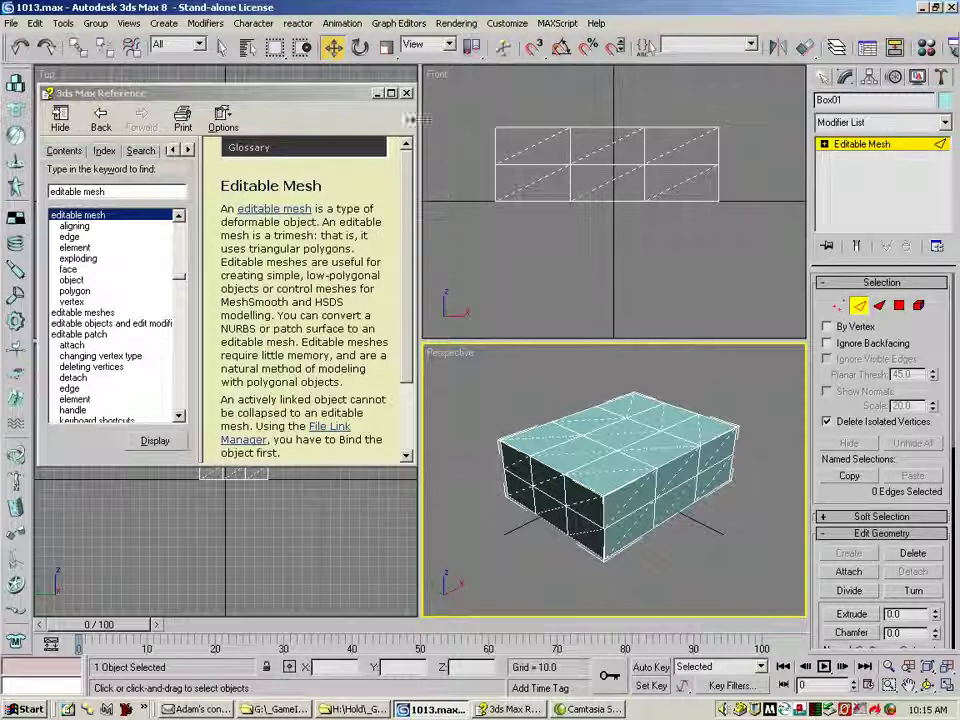
Close the reference help, leave Edge level, and convert Box01 to Editable Poly
left_click(407, 94)
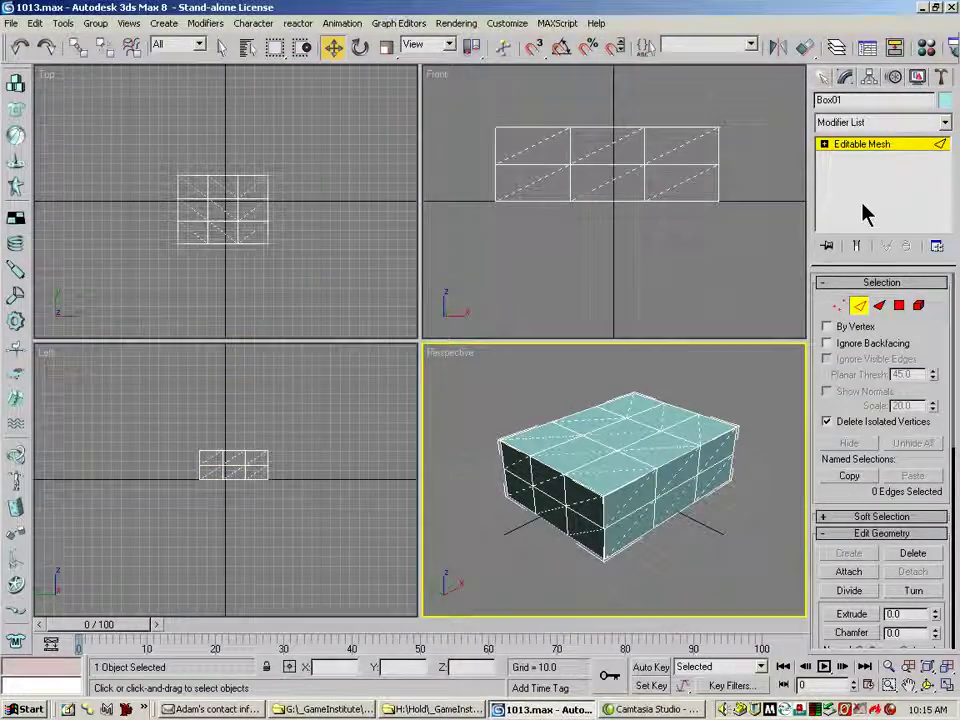
left_click(859, 305)
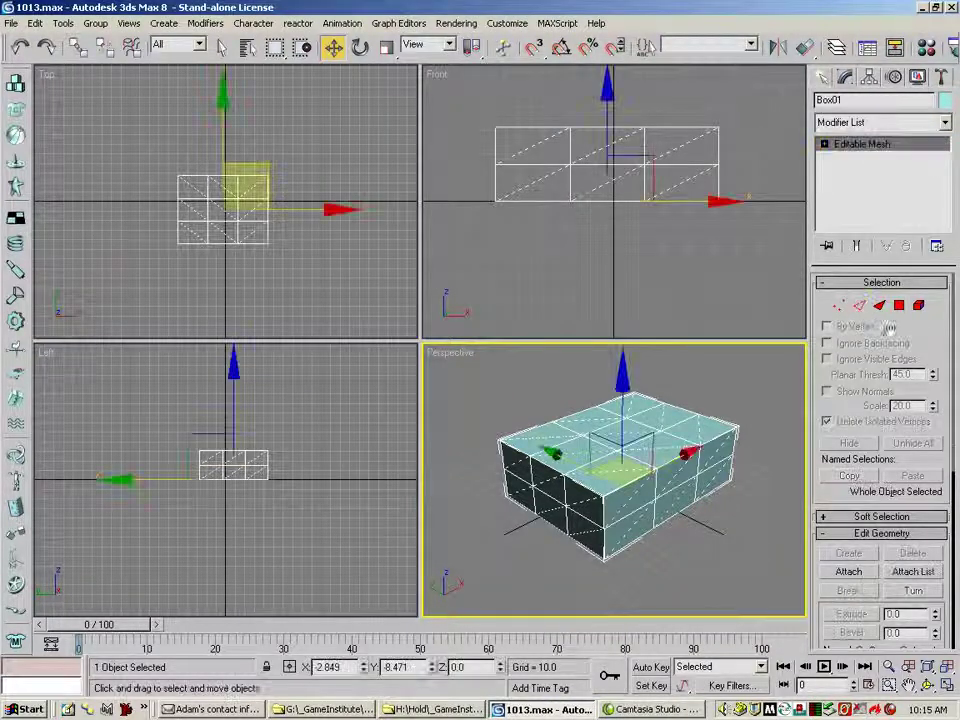
scroll(930, 400, "down", 5)
scroll(943, 460, "down", 4)
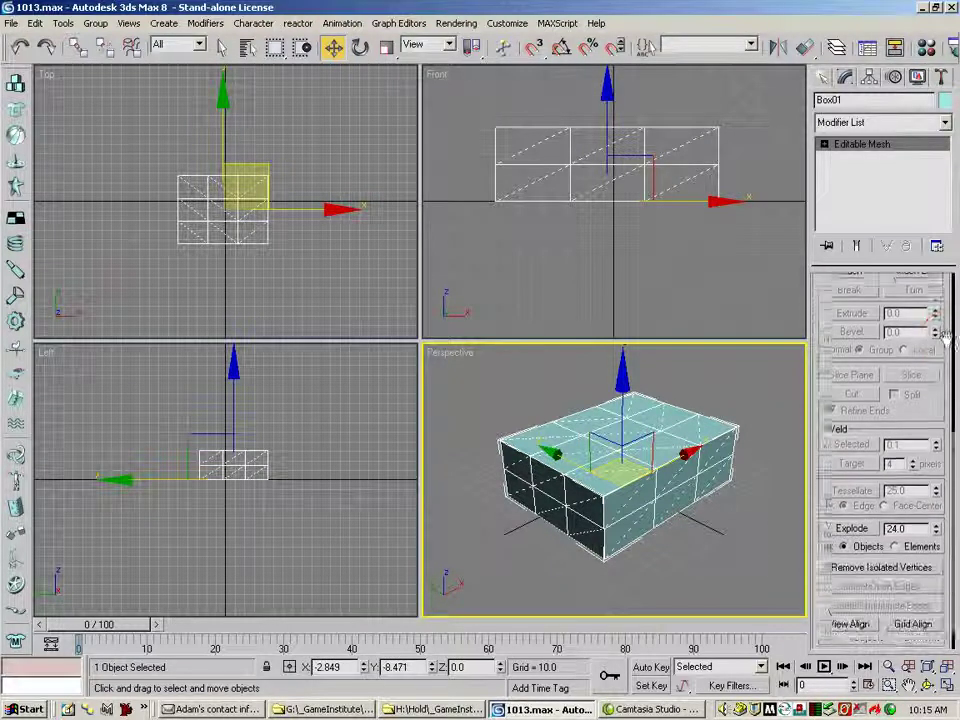
scroll(953, 345, "up", 2)
scroll(953, 345, "up", 2)
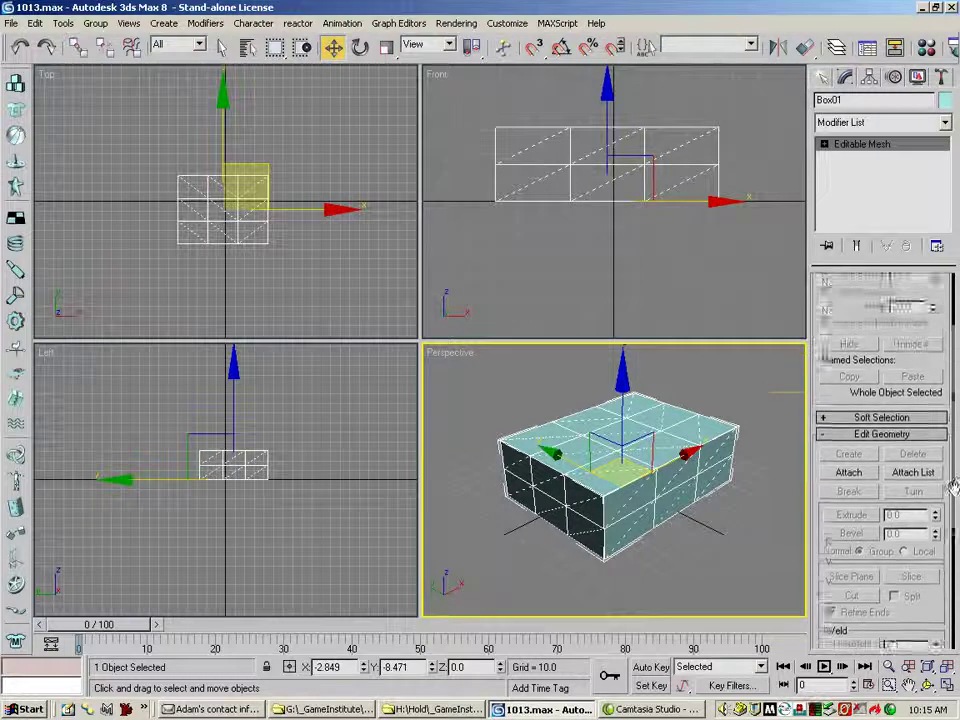
scroll(951, 233, "down", 5)
scroll(951, 233, "up", 3)
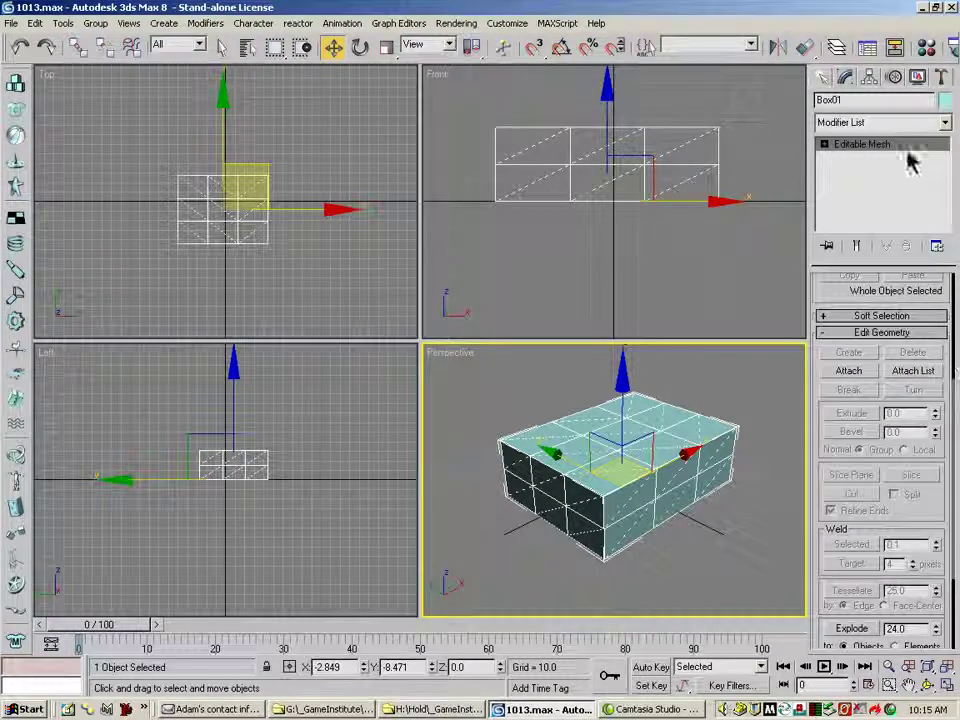
right_click(869, 145)
left_click(803, 243)
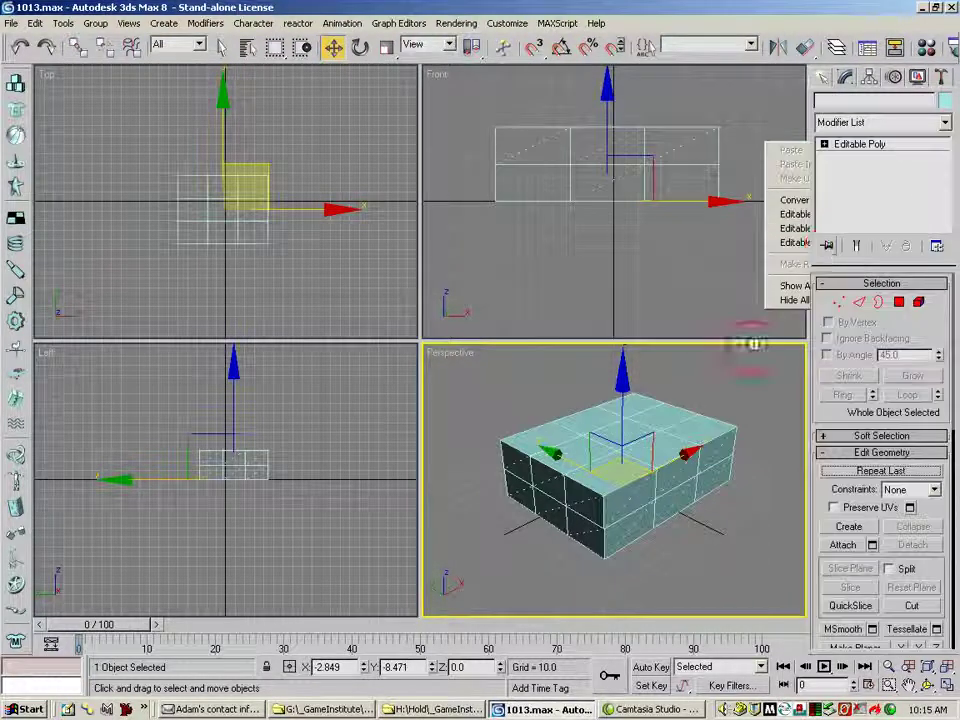
Switch Edges Only back on in Box01's Object Properties to hide triangle diagonals
right_click(636, 412)
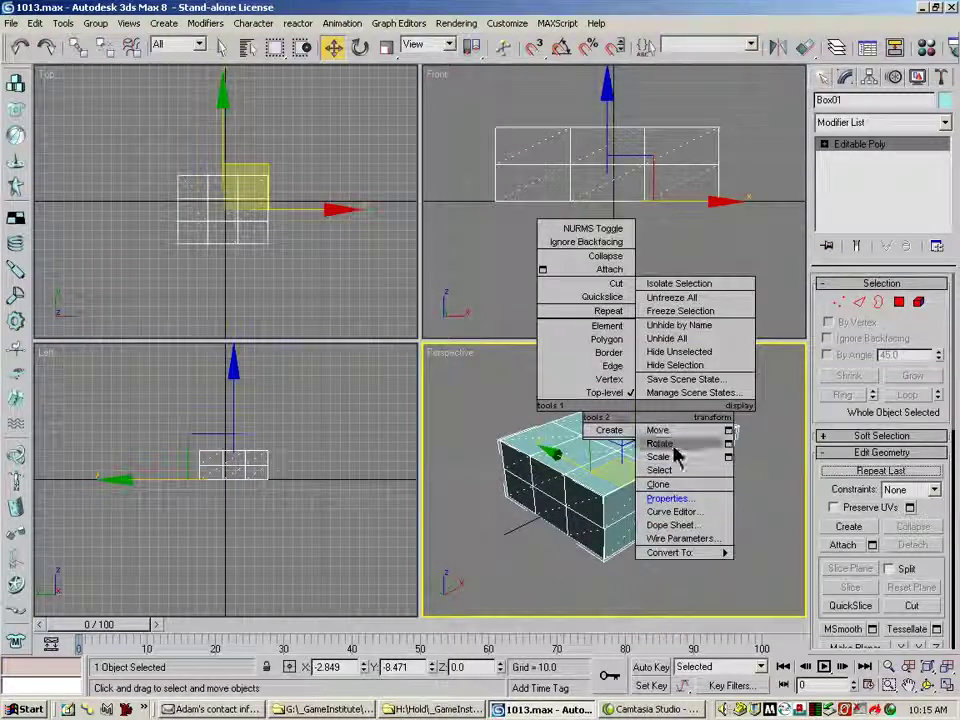
mouse_move(685, 553)
left_click(670, 498)
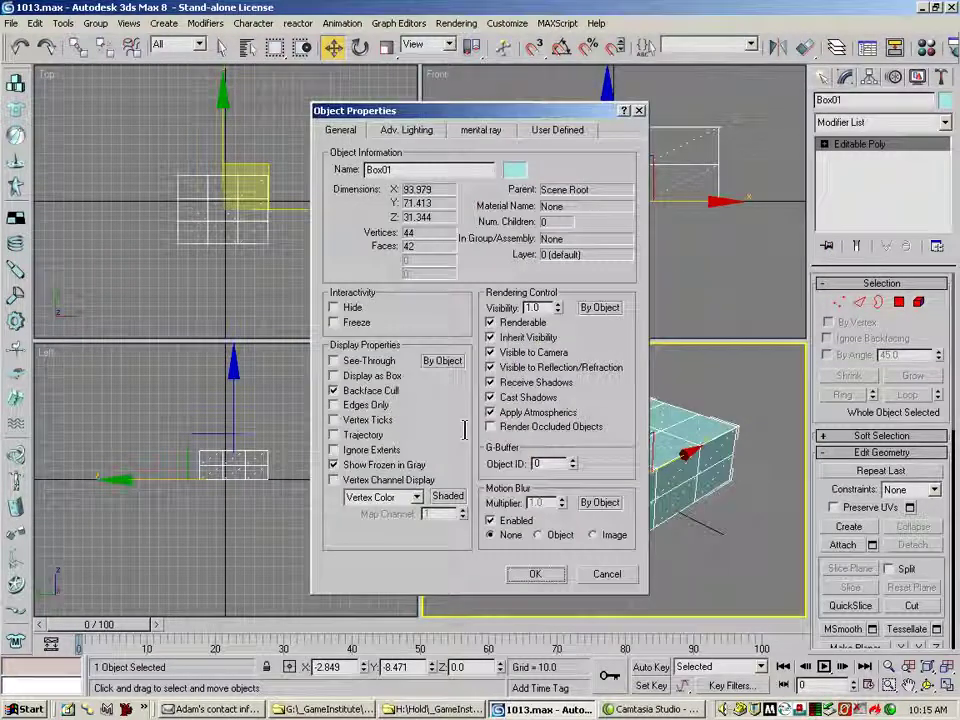
left_click(368, 405)
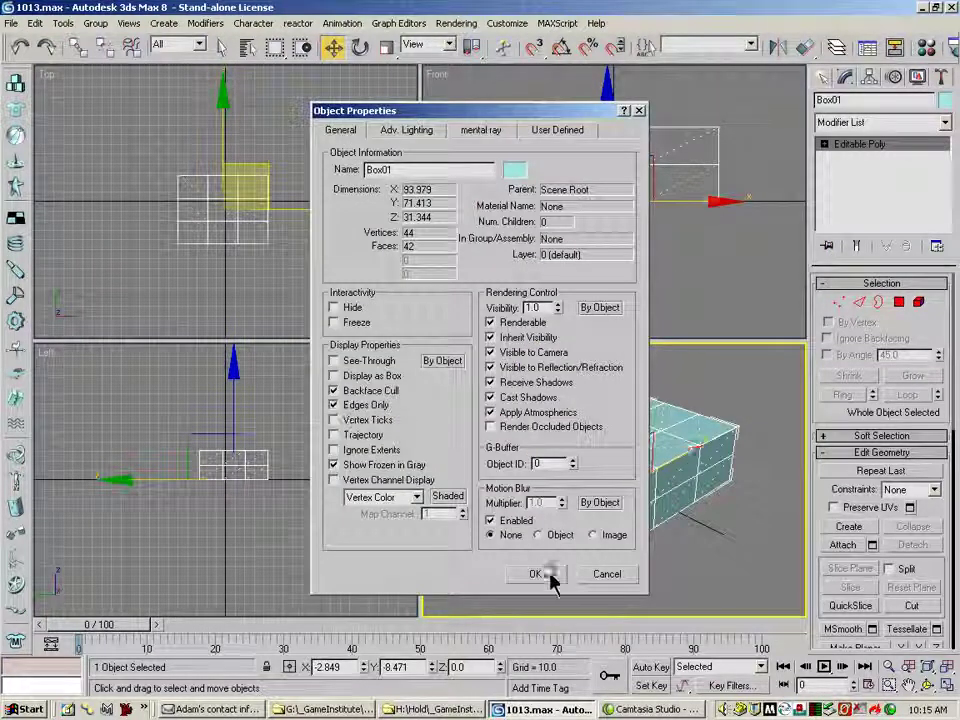
left_click(535, 573)
scroll(895, 400, "down", 4)
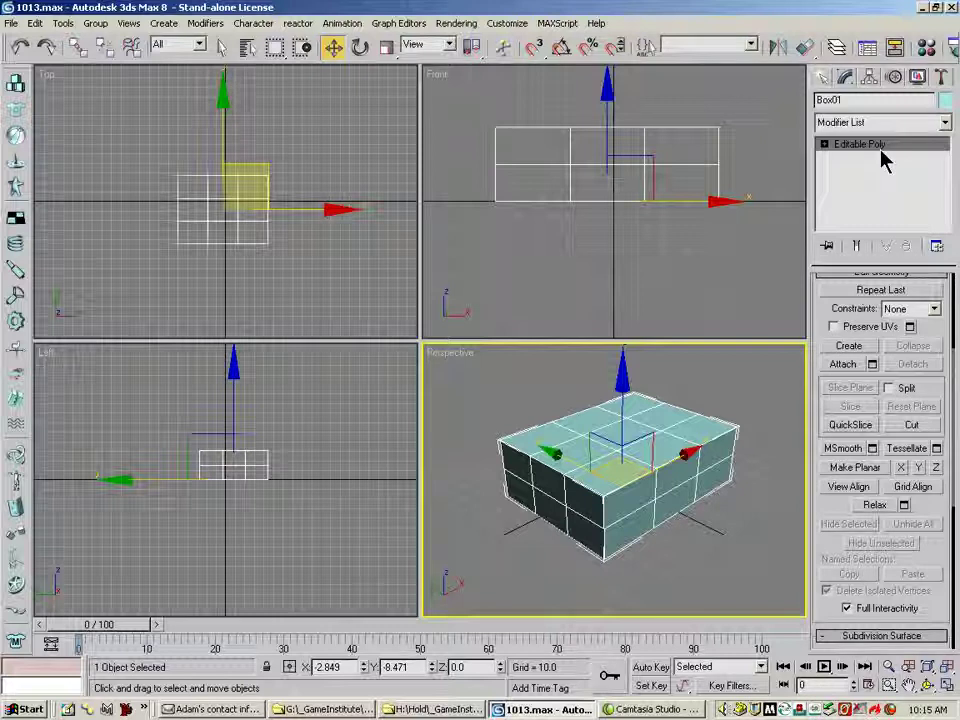
Convert Box01 to Editable Mesh from the modifier stack
left_click_drag(940, 327, 939, 411)
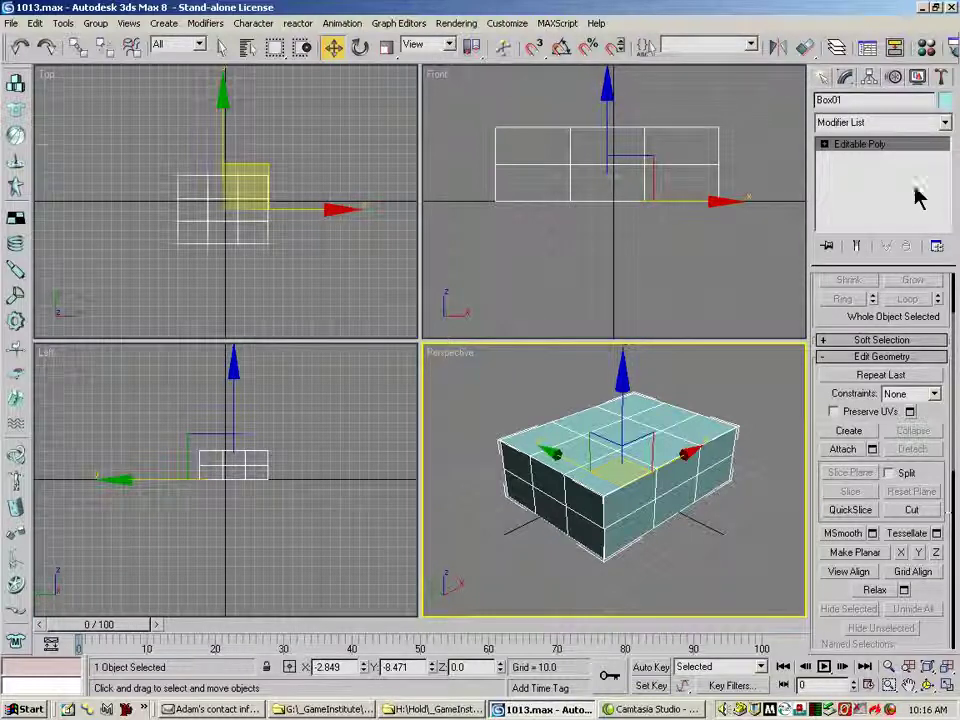
right_click(878, 145)
left_click(800, 218)
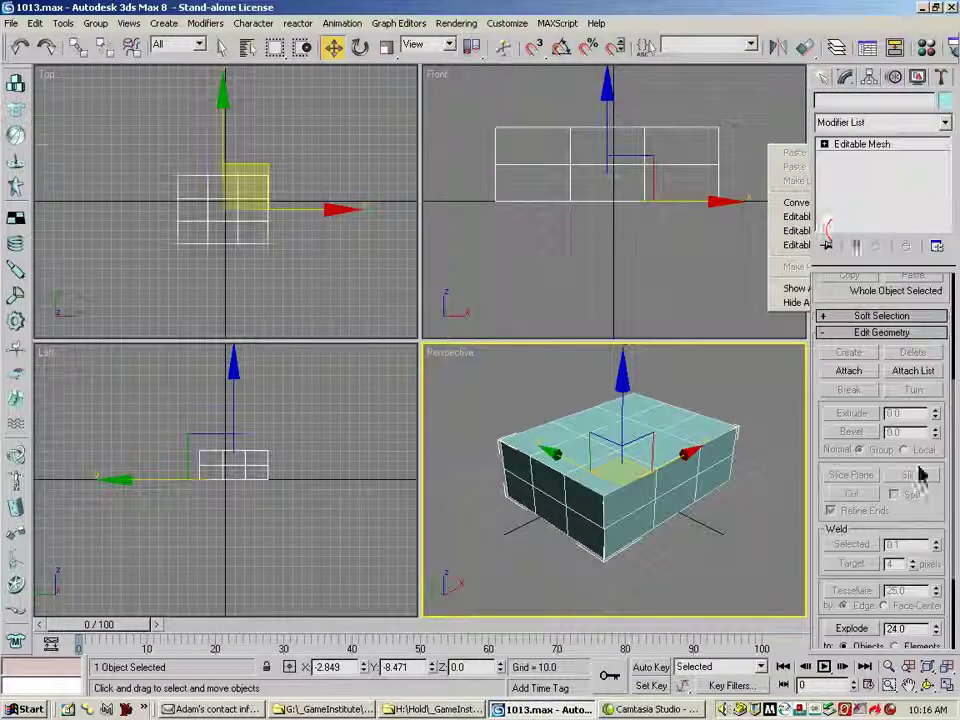
scroll(932, 505, "down", 3)
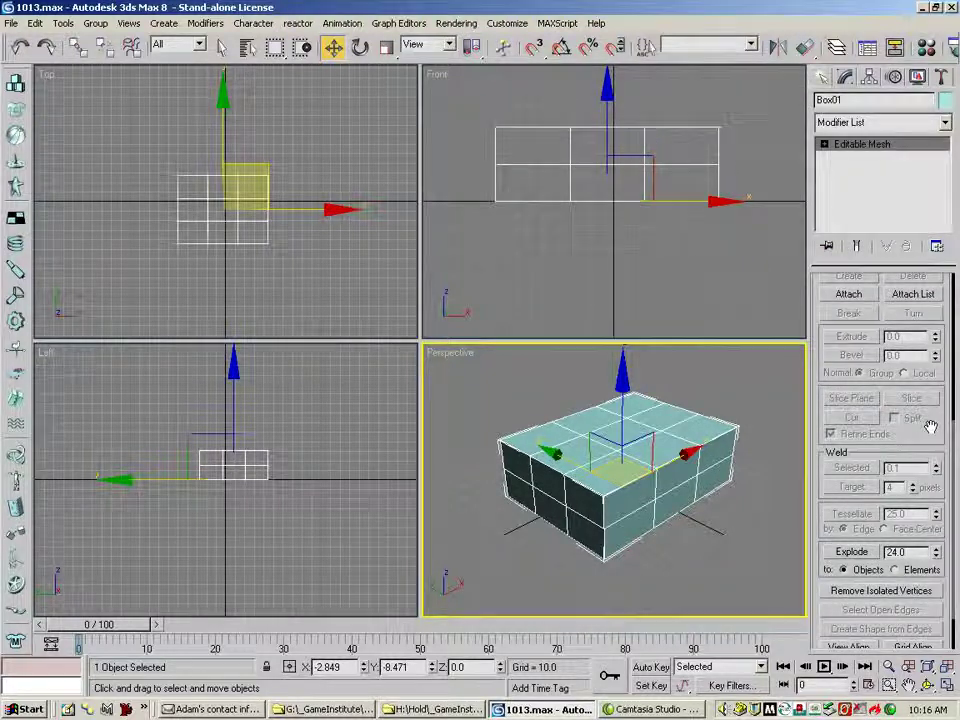
scroll(932, 430, "up", 5)
scroll(944, 410, "up", 6)
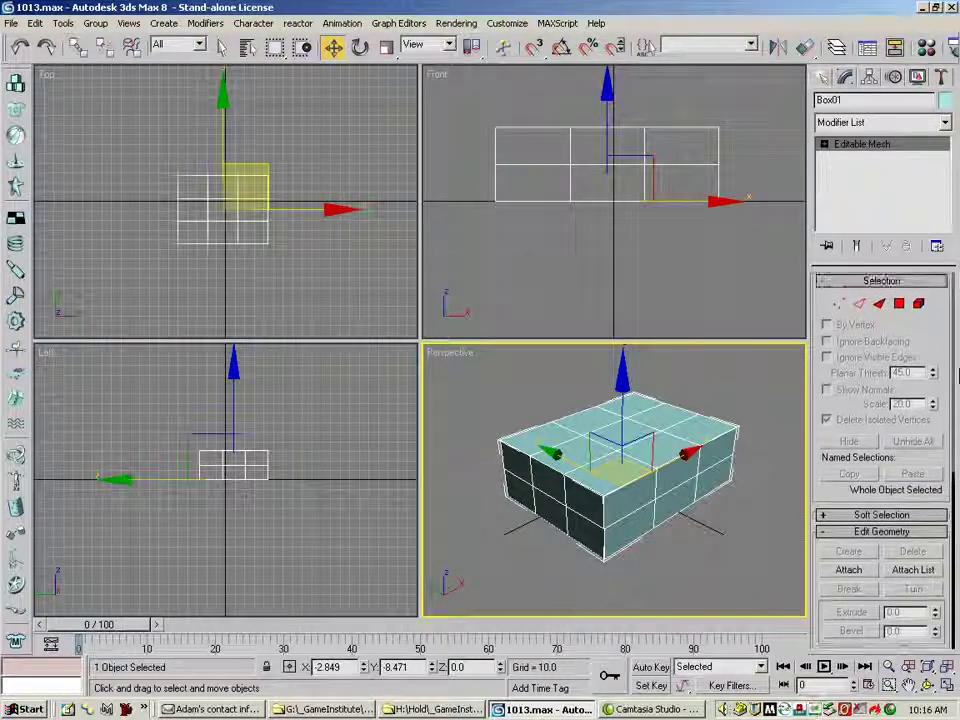
Convert Box01 back to Editable Poly and select its object level in the stack
right_click(880, 148)
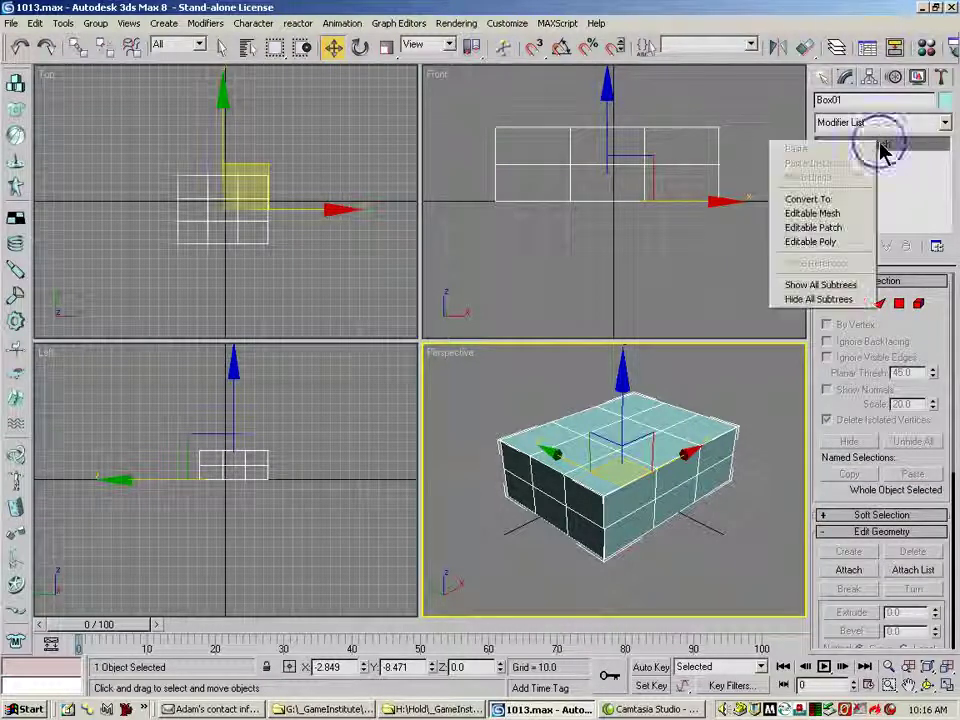
left_click(805, 241)
left_click(874, 148)
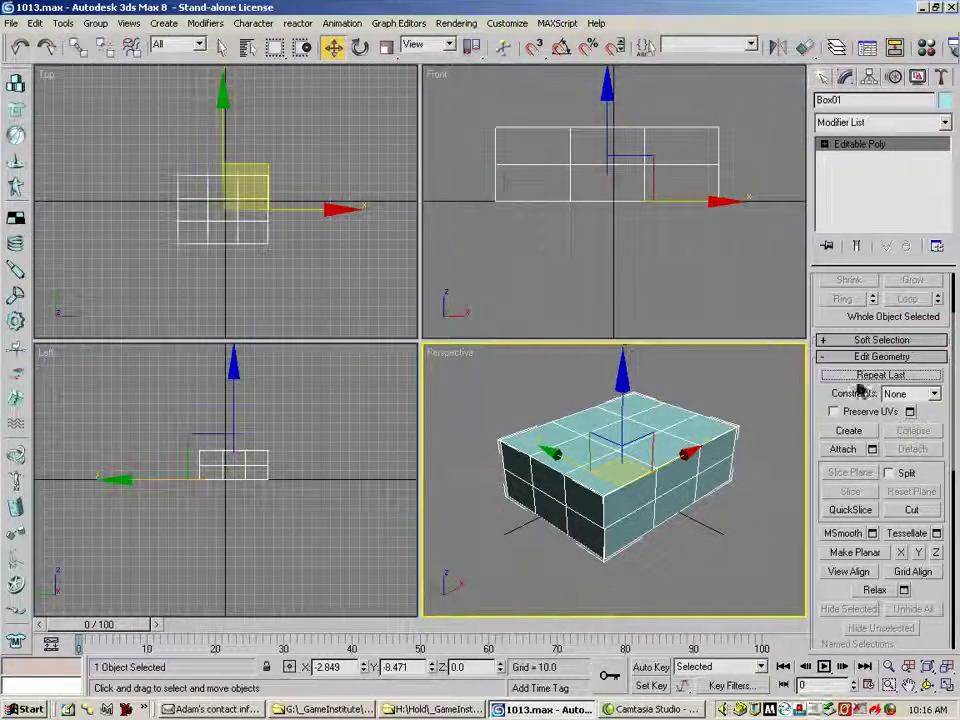
left_click_drag(823, 343, 822, 455)
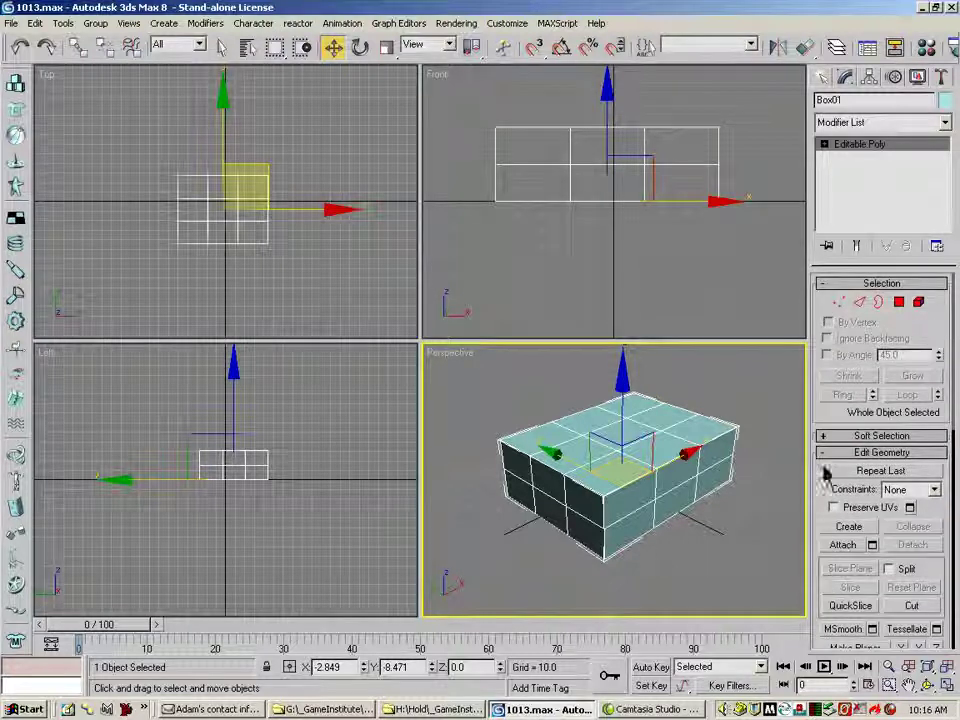